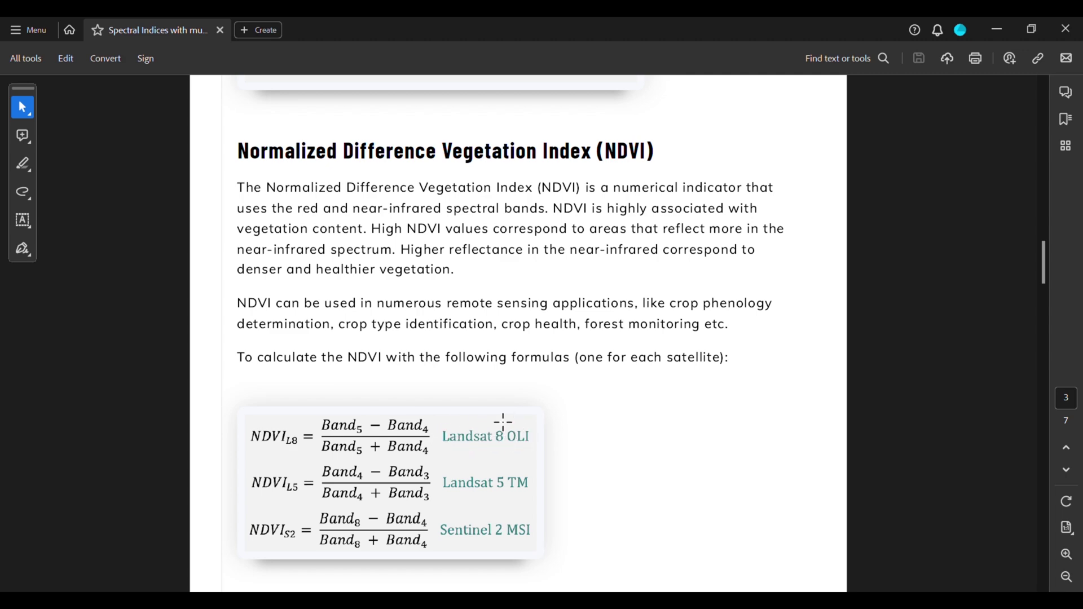
Add the LC09 band 4 and band 5 TIF rasters from NDVI > NDMI and BSI Data to the map.
{"action": "left_click", "coordinate": [998, 31]}
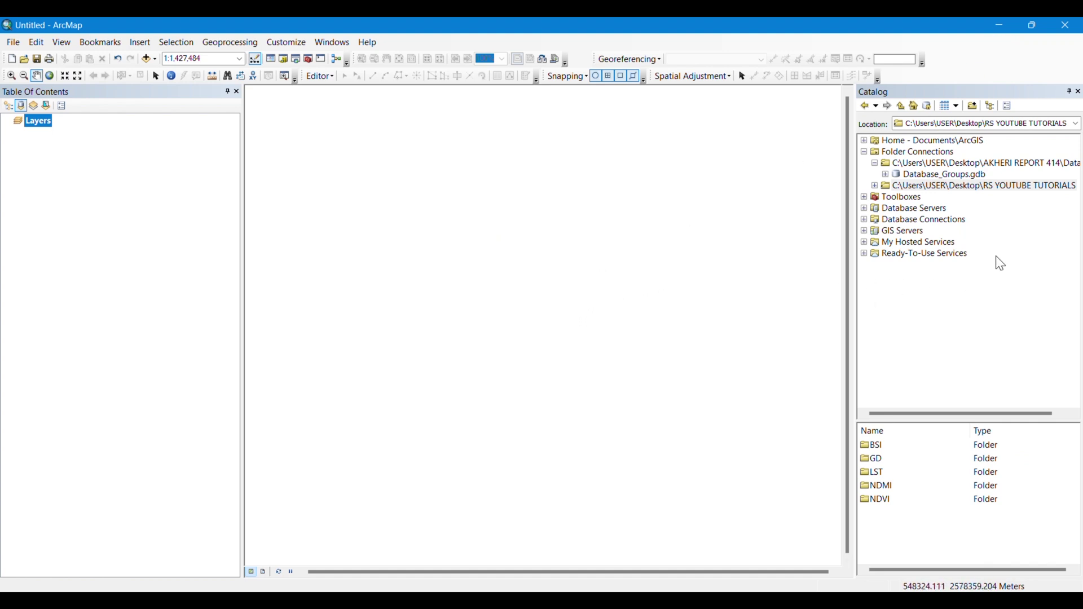
{"action": "left_click", "coordinate": [874, 186]}
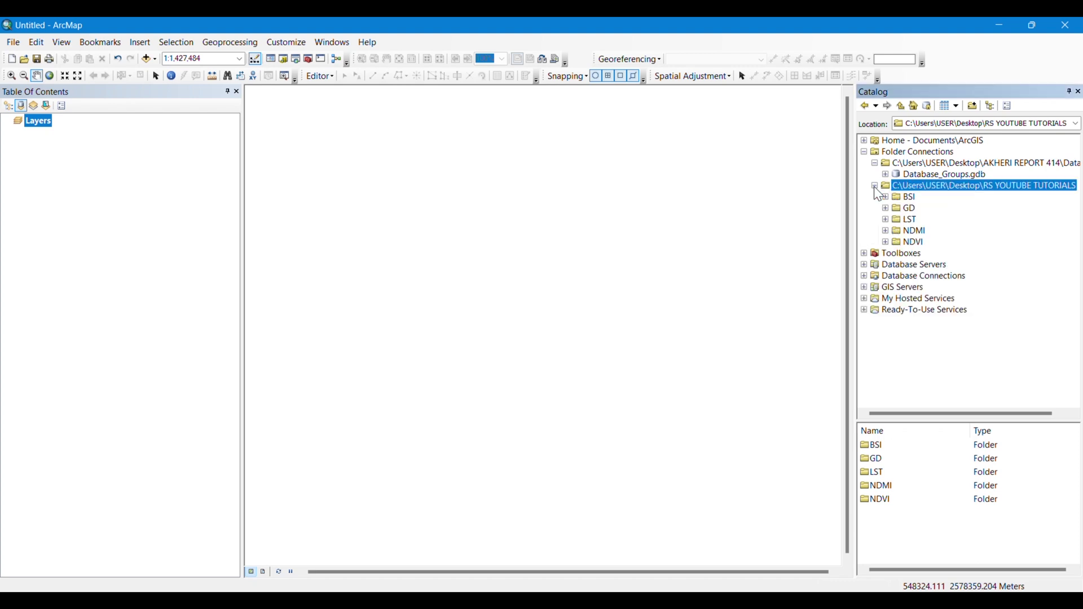
{"action": "left_click", "coordinate": [886, 242]}
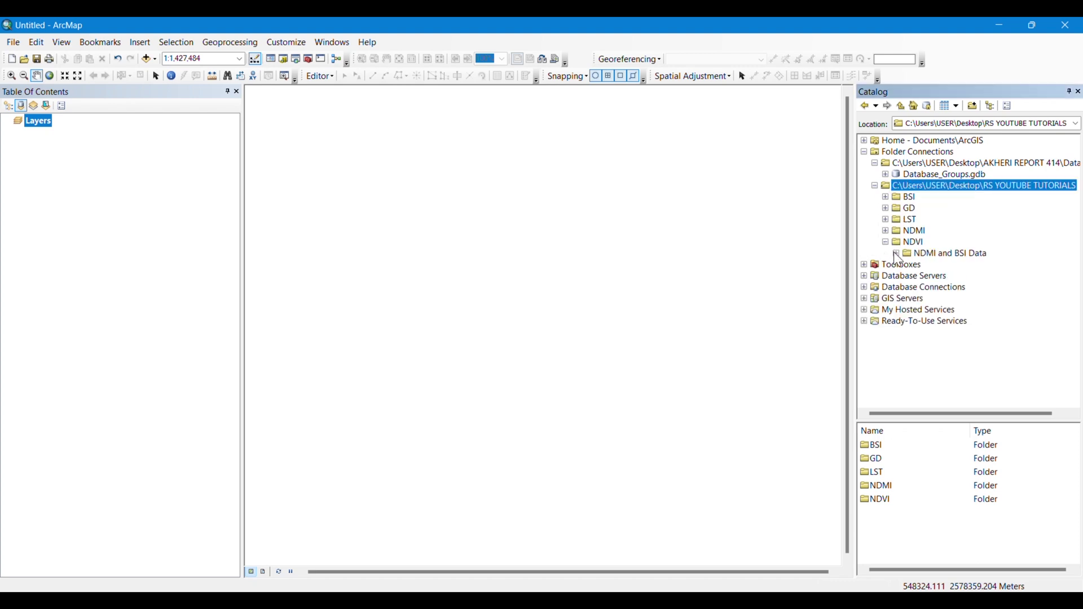
{"action": "left_click", "coordinate": [896, 254]}
{"action": "left_click", "coordinate": [909, 277]}
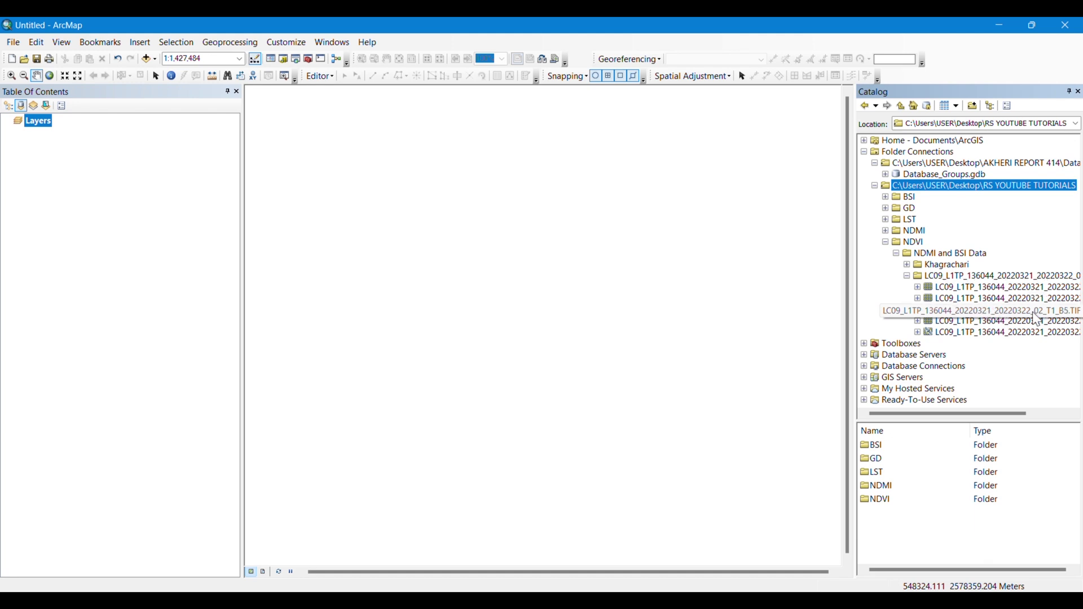
{"action": "left_click_drag", "start_coordinate": [904, 414], "coordinate": [946, 413]}
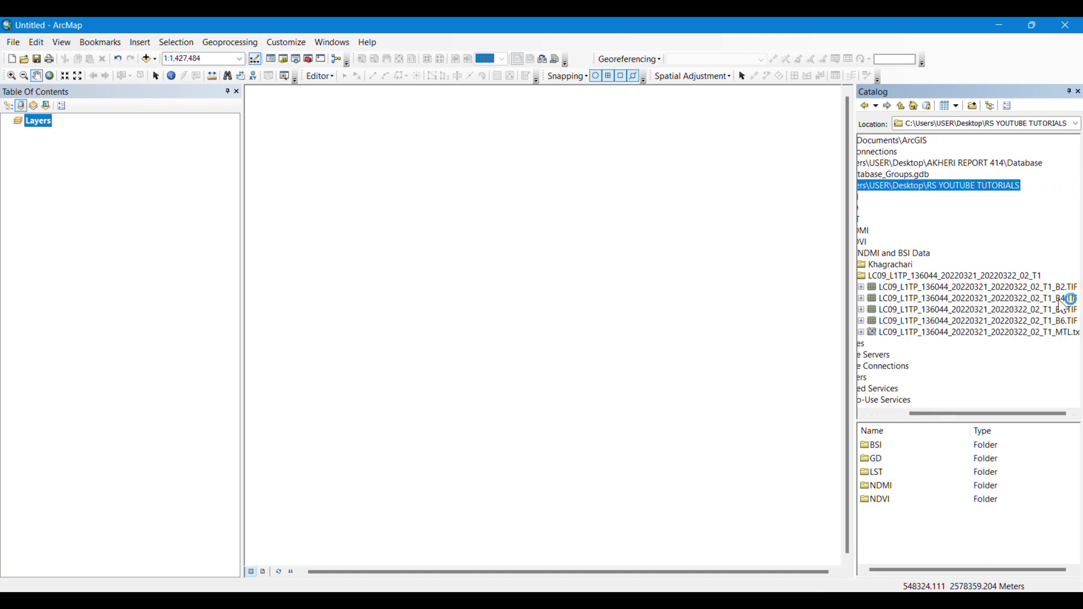
{"action": "left_click_drag", "start_coordinate": [1048, 299], "coordinate": [665, 293]}
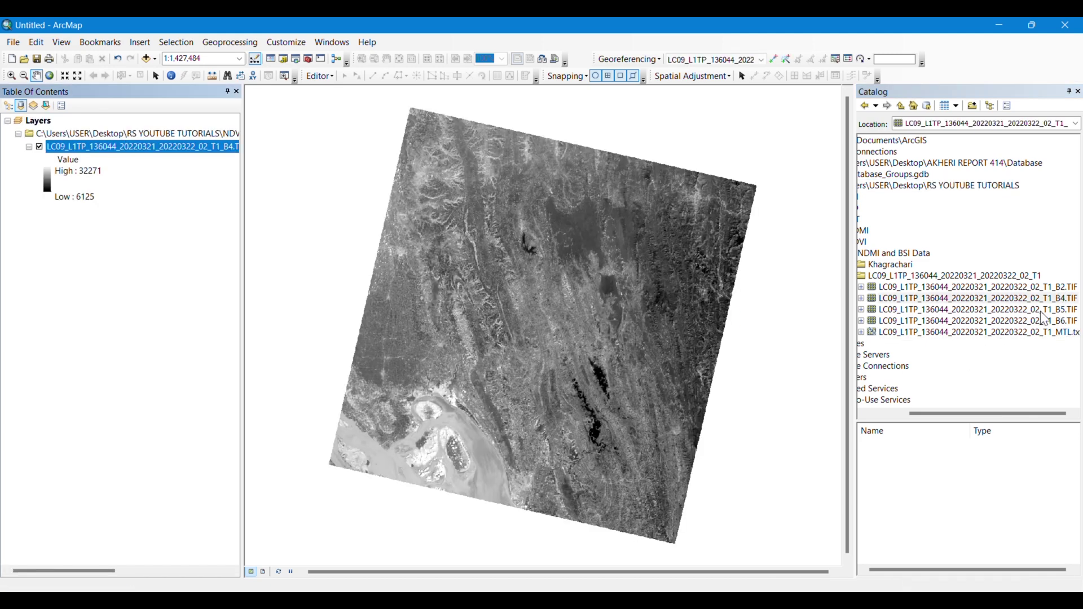
{"action": "mouse_move", "coordinate": [1044, 310]}
{"action": "left_mouse_down"}
{"action": "mouse_move", "coordinate": [565, 325]}
{"action": "mouse_move", "coordinate": [527, 368]}
{"action": "left_mouse_up"}
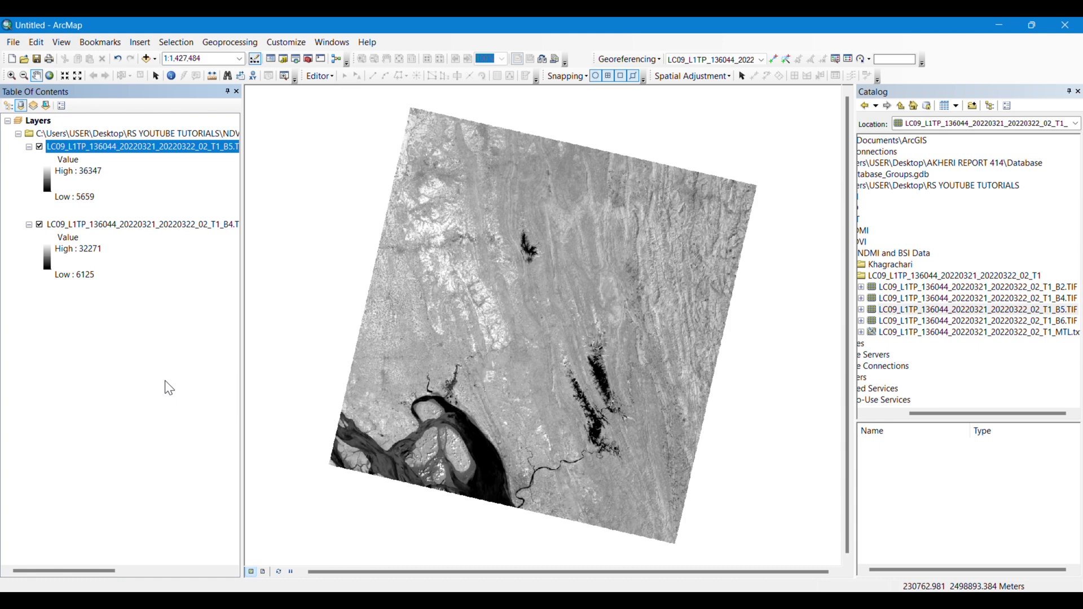
Rename the band 5 layer to B5.TIF by deleting its LC09 prefix.
{"action": "left_click", "coordinate": [127, 144]}
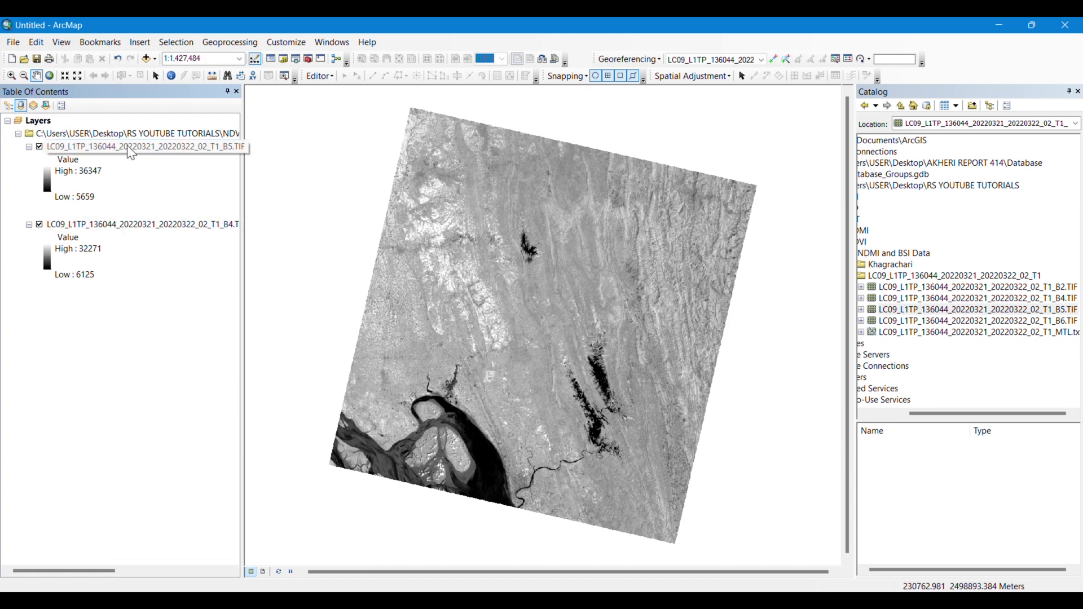
{"action": "left_click", "coordinate": [206, 147]}
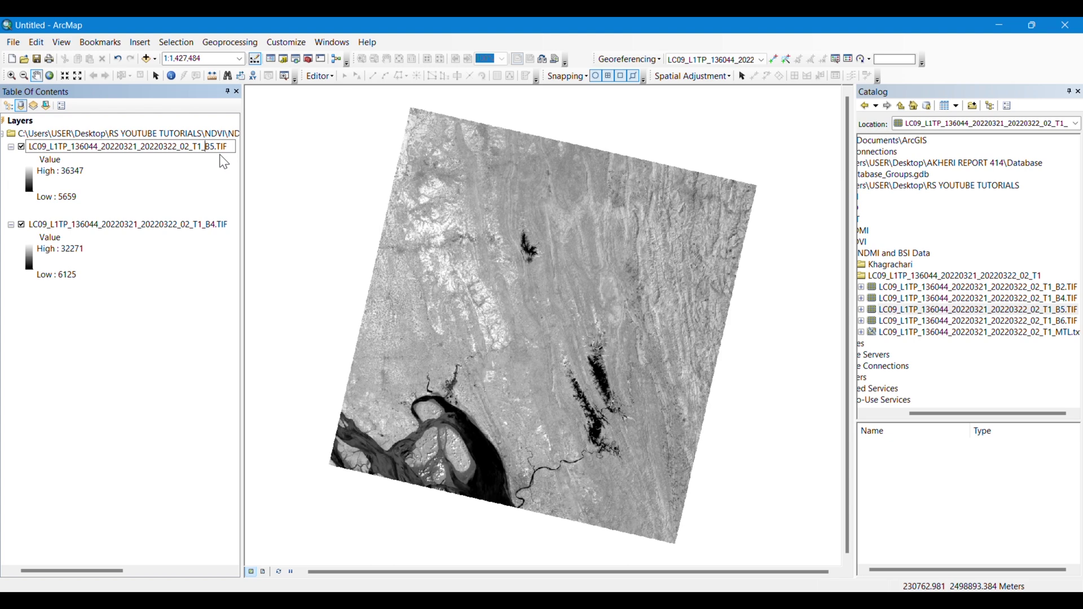
{"action": "key", "text": "BackSpace"}
{"action": "key", "text": "BackSpace"}
{"action": "key", "text": "BackSpace"}
{"action": "key", "text": "BackSpace"}
{"action": "key", "text": "BackSpace"}
{"action": "key", "text": "BackSpace"}
{"action": "key", "text": "BackSpace"}
{"action": "key", "text": "BackSpace"}
{"action": "key", "text": "BackSpace"}
{"action": "key", "text": "BackSpace"}
{"action": "key", "text": "BackSpace"}
{"action": "key", "text": "BackSpace"}
{"action": "key", "text": "BackSpace"}
{"action": "key", "text": "BackSpace"}
{"action": "key", "text": "BackSpace"}
{"action": "key", "text": "BackSpace"}
{"action": "key", "text": "BackSpace"}
{"action": "key", "text": "BackSpace"}
{"action": "key", "text": "BackSpace"}
{"action": "key", "text": "BackSpace"}
{"action": "key", "text": "BackSpace"}
{"action": "key", "text": "BackSpace"}
{"action": "key", "text": "BackSpace"}
{"action": "key", "text": "BackSpace"}
{"action": "key", "text": "BackSpace"}
{"action": "key", "text": "BackSpace"}
{"action": "key", "text": "BackSpace"}
{"action": "key", "text": "BackSpace"}
{"action": "key", "text": "BackSpace"}
{"action": "key", "text": "BackSpace"}
{"action": "key", "text": "BackSpace"}
{"action": "key", "text": "BackSpace"}
{"action": "key", "text": "BackSpace"}
{"action": "key", "text": "BackSpace"}
{"action": "key", "text": "BackSpace"}
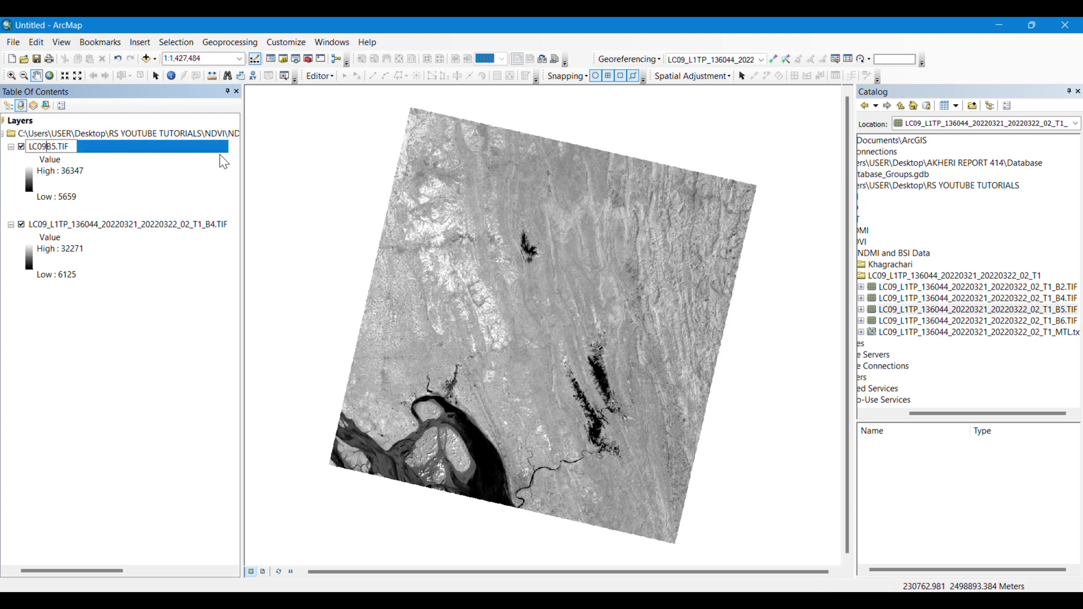
{"action": "key", "text": "Return"}
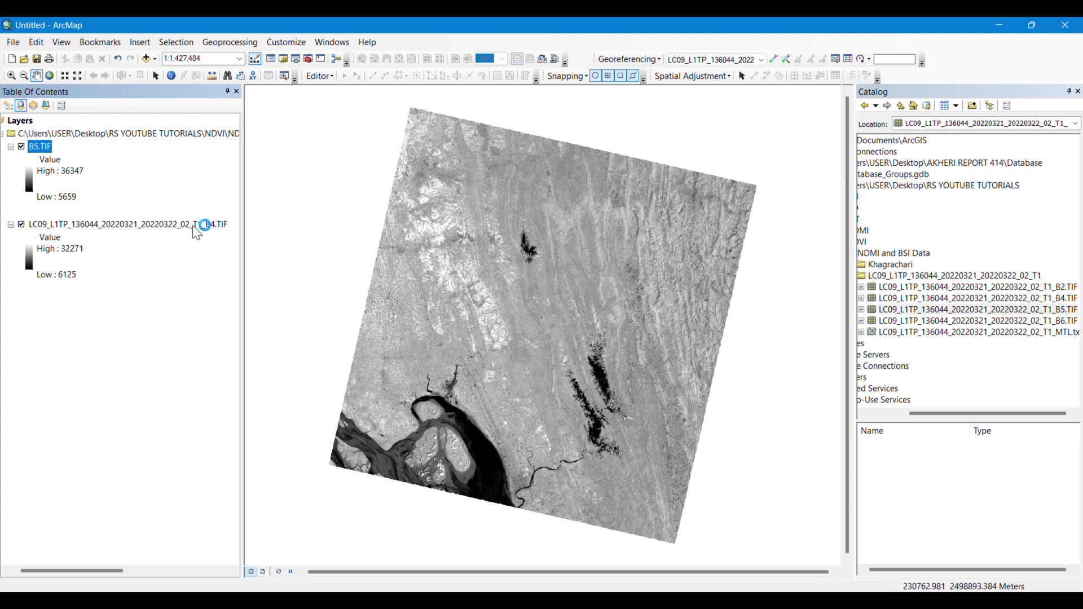
Rename the band 4 layer to B4.TIF by deleting its LC09 prefix.
{"action": "left_click", "coordinate": [205, 228]}
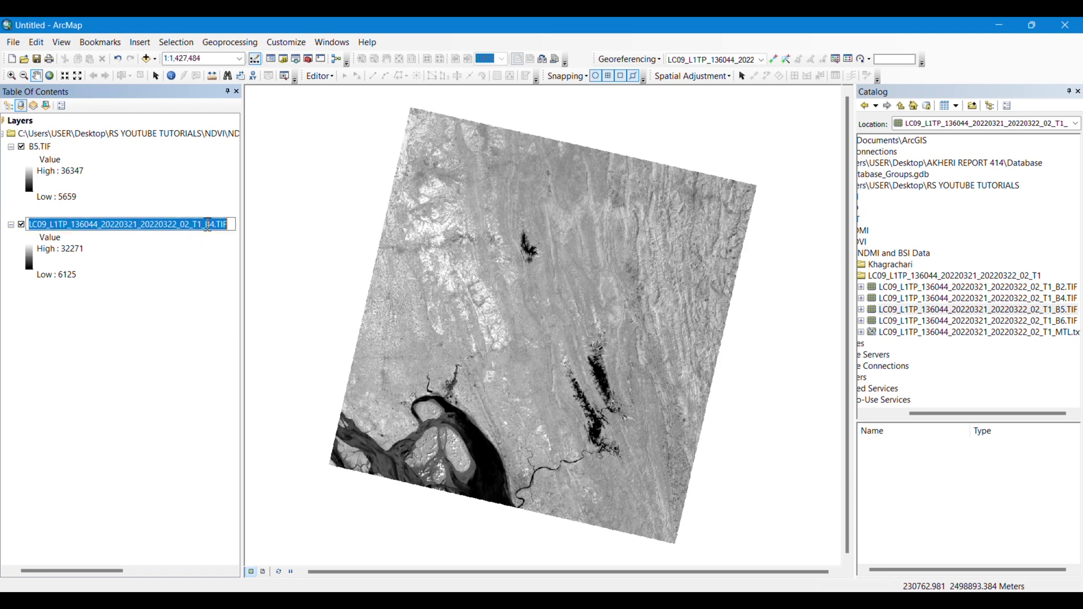
{"action": "left_click", "coordinate": [206, 227]}
{"action": "left_click_drag", "start_coordinate": [205, 225], "coordinate": [10, 226]}
{"action": "key", "text": "BackSpace"}
{"action": "key", "text": "Return"}
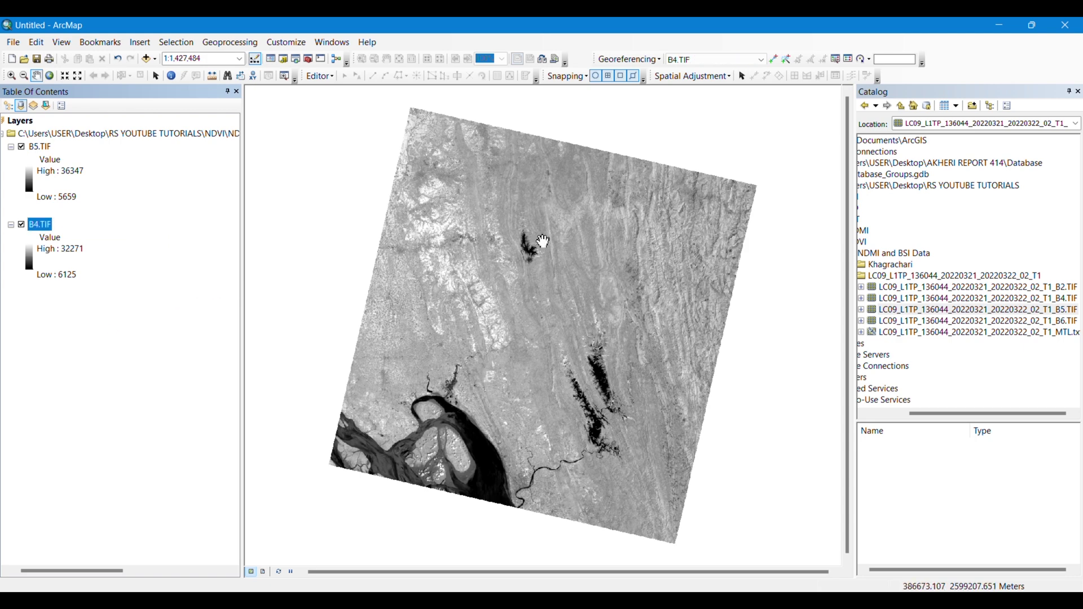
Search for 'raster calculator' and open the Raster Calculator (Spatial Analyst) tool.
{"action": "left_click", "coordinate": [295, 59]}
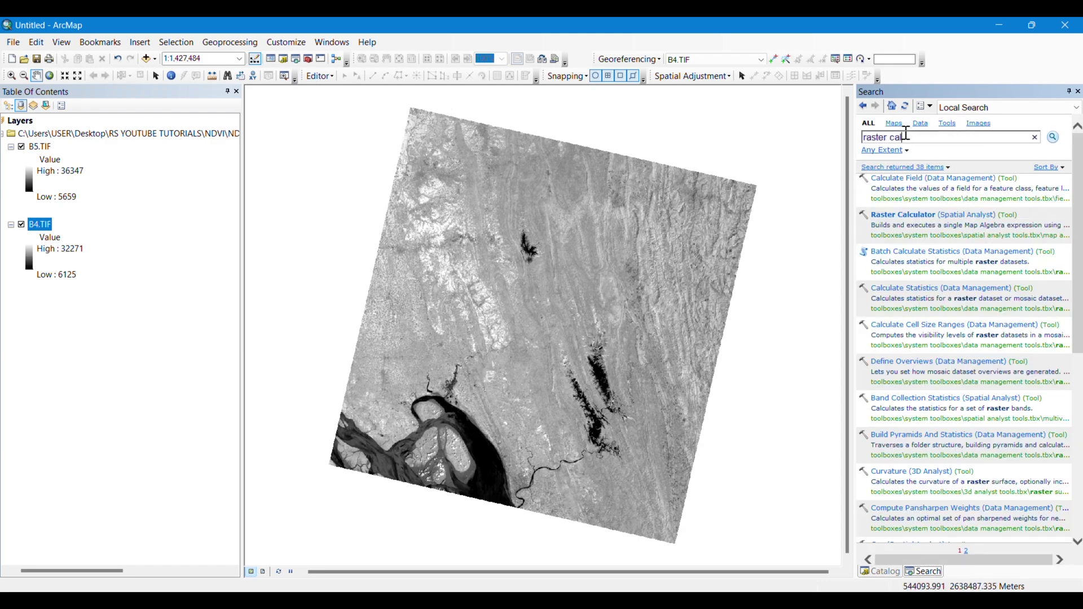
{"action": "type", "text": "raster calculator"}
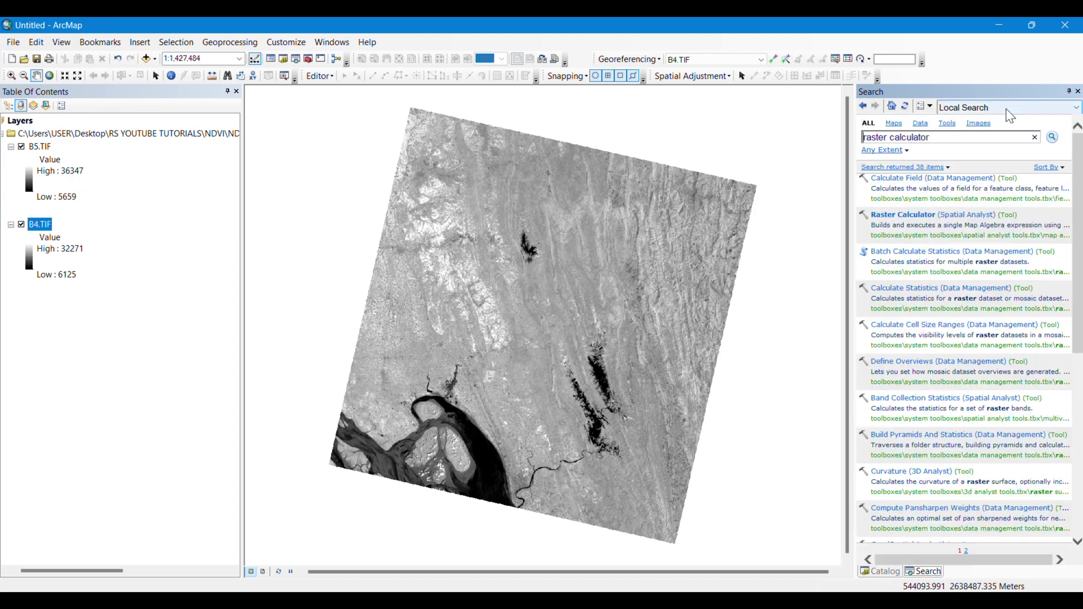
{"action": "left_click", "coordinate": [891, 215]}
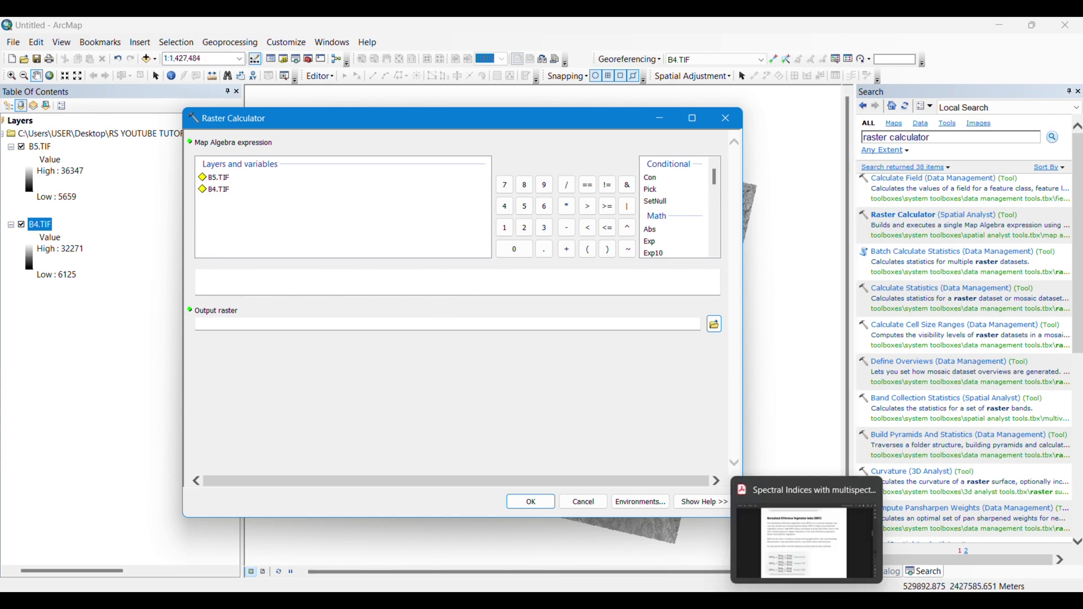
Check the NDVI formula in the tutorial PDF and return to the Raster Calculator.
{"action": "left_click", "coordinate": [815, 599]}
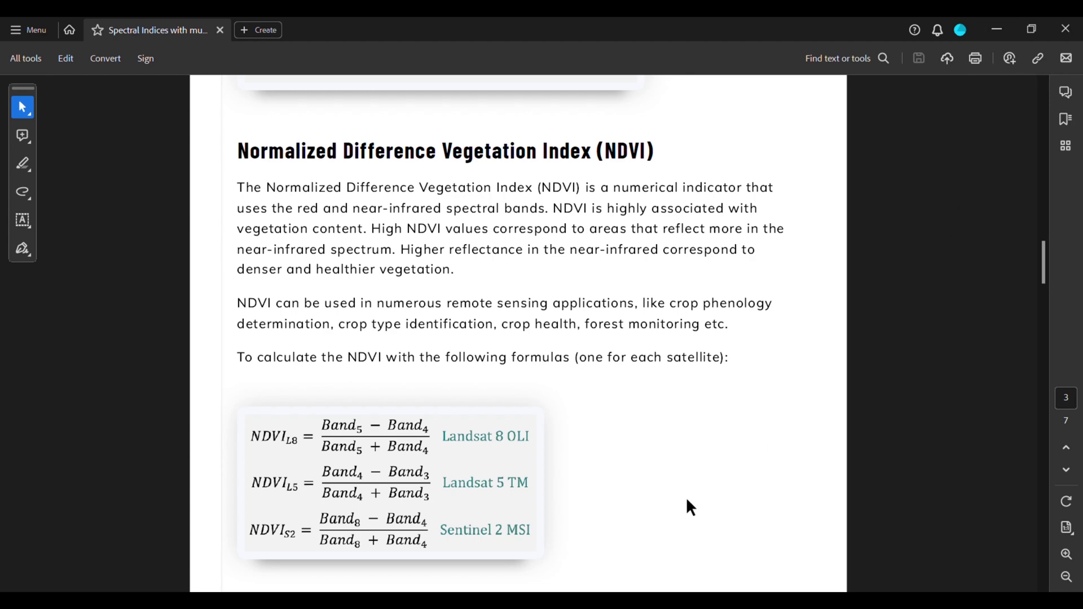
{"action": "mouse_move", "coordinate": [620, 601]}
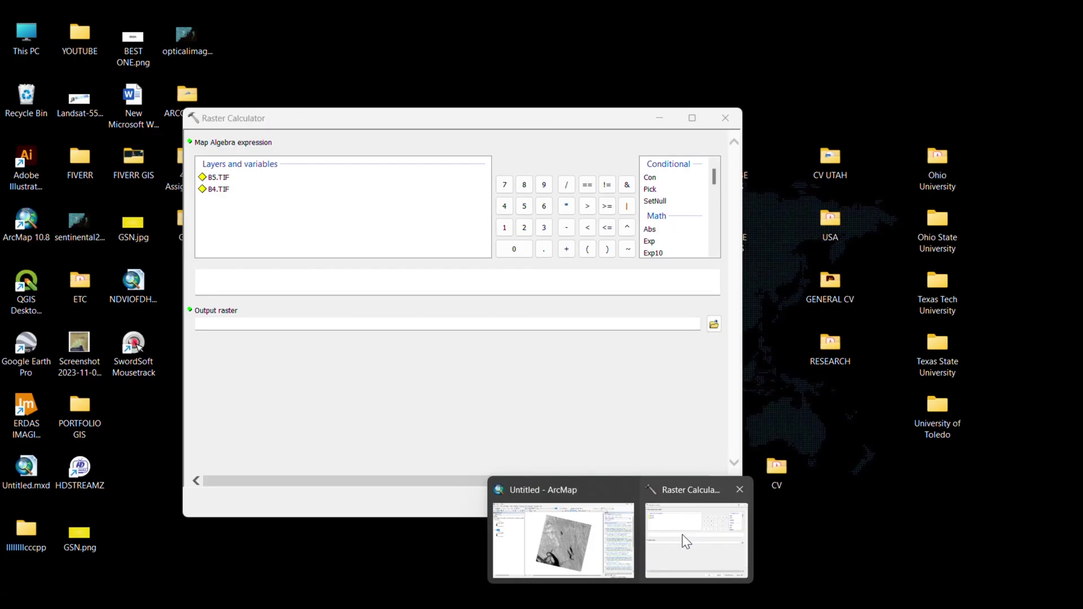
{"action": "left_click", "coordinate": [682, 534]}
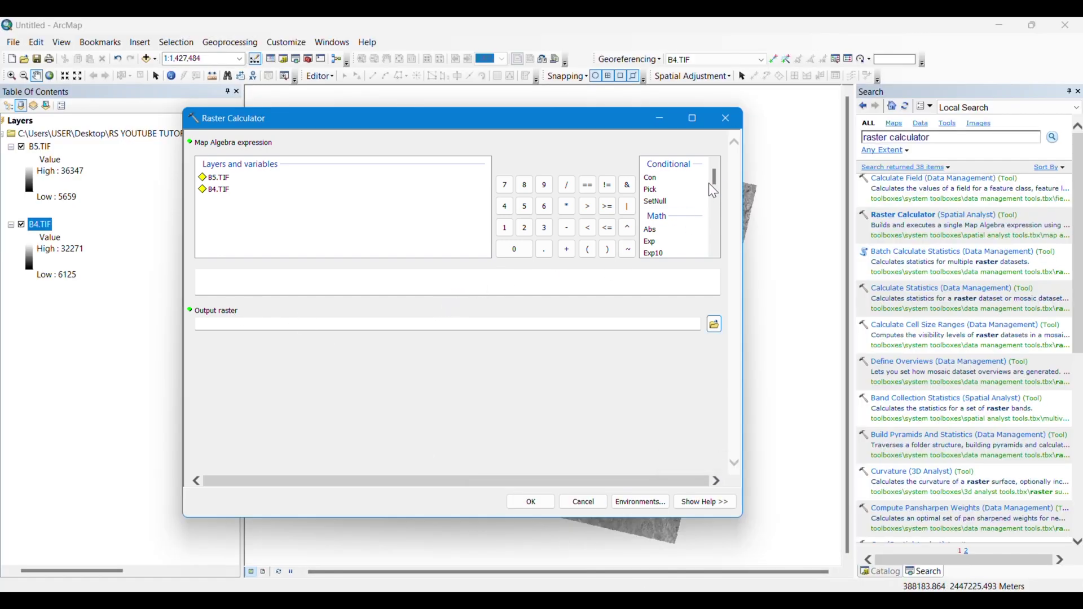
Enter the numerator Float("B5.TIF" - "B4.TIF") followed by a divide sign.
{"action": "left_click_drag", "start_coordinate": [716, 176], "coordinate": [716, 190]}
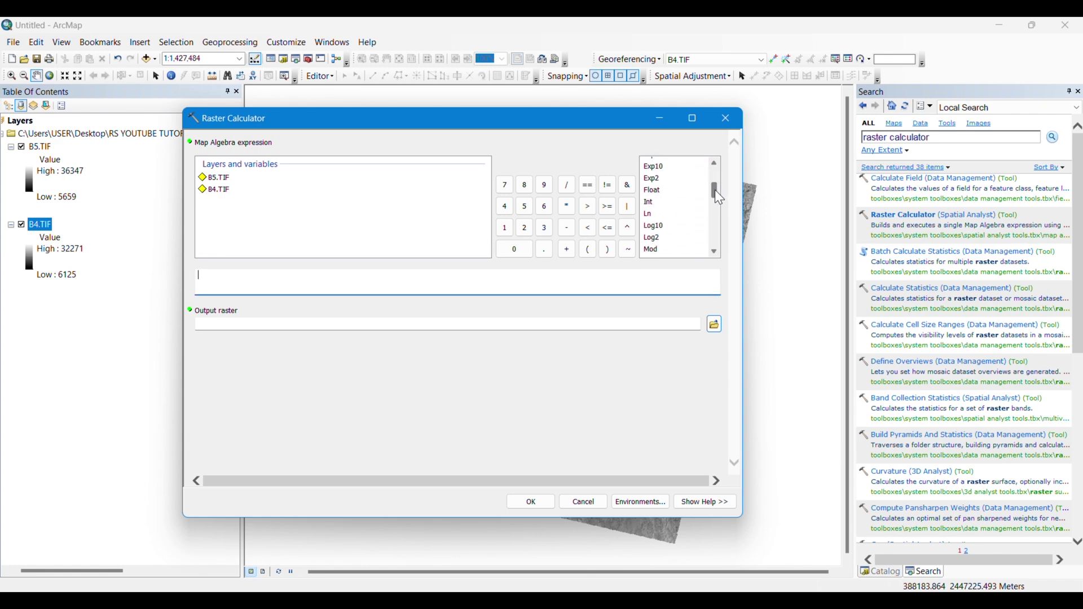
{"action": "double_click", "coordinate": [656, 190]}
{"action": "double_click", "coordinate": [215, 178]}
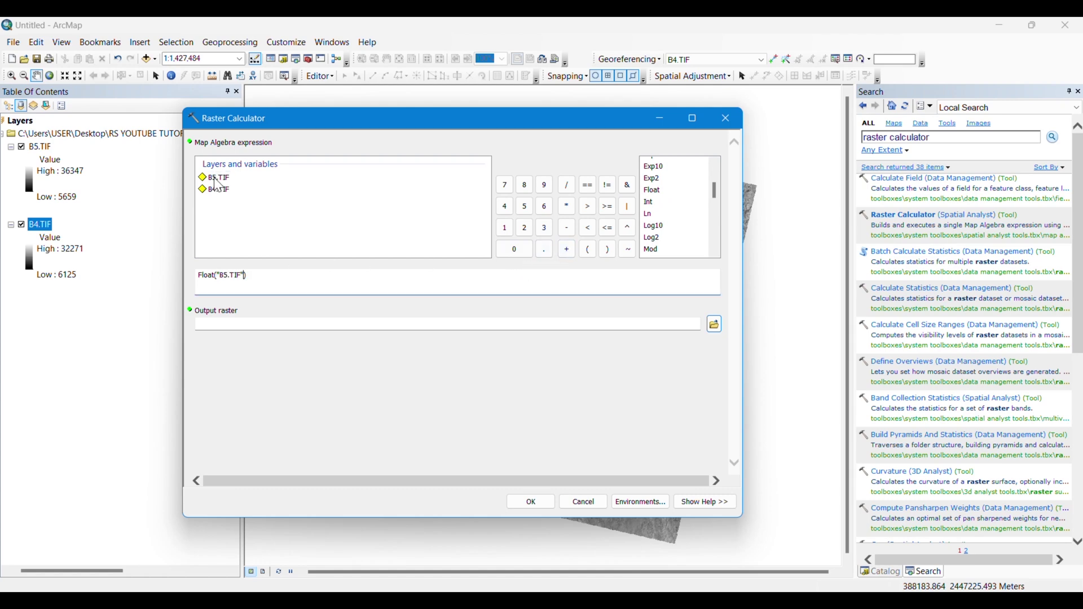
{"action": "left_click", "coordinate": [566, 229]}
{"action": "double_click", "coordinate": [223, 192]}
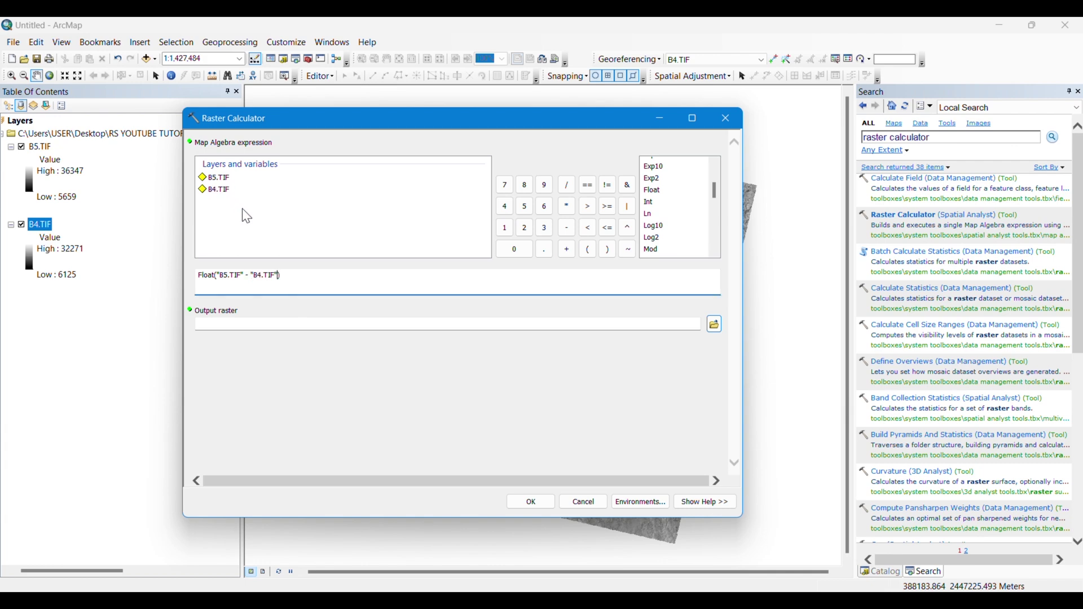
{"action": "left_click", "coordinate": [567, 185]}
Add the denominator Float("B5.TIF" + "B4.TIF") to complete the expression.
{"action": "left_click", "coordinate": [656, 191]}
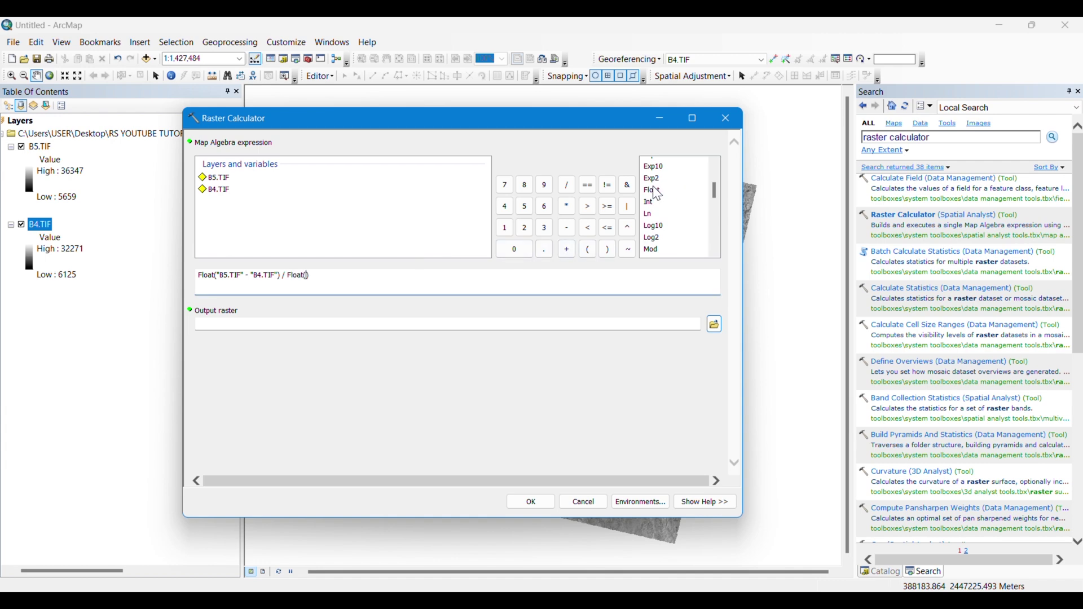
{"action": "double_click", "coordinate": [216, 179]}
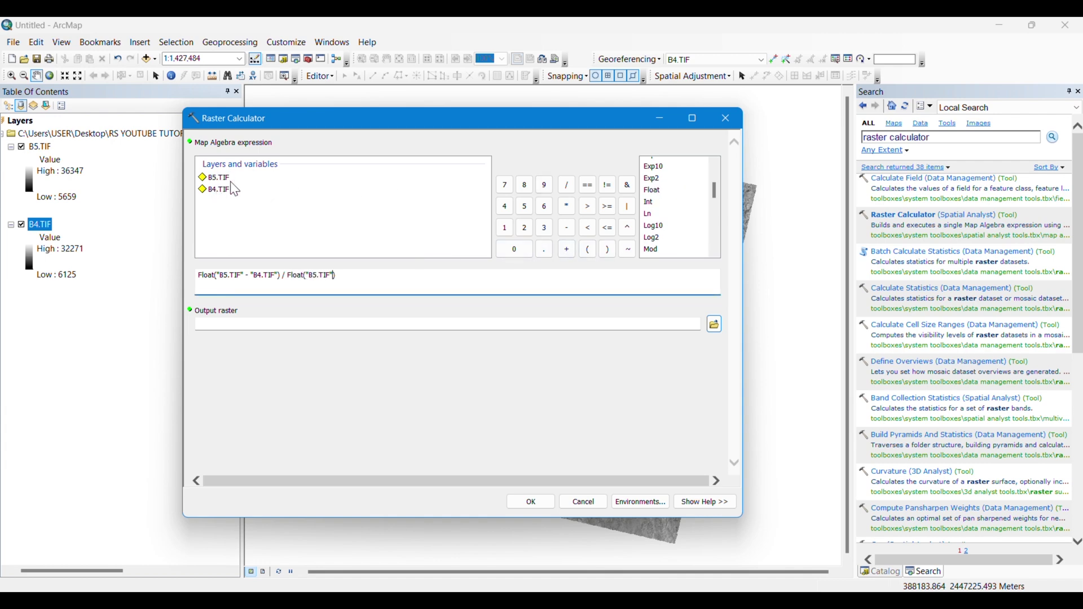
{"action": "left_click", "coordinate": [567, 250]}
{"action": "double_click", "coordinate": [215, 191]}
Save the output raster as NDVI in the RS YOUTUBE TUTORIALS\NDVI folder.
{"action": "left_click", "coordinate": [717, 325]}
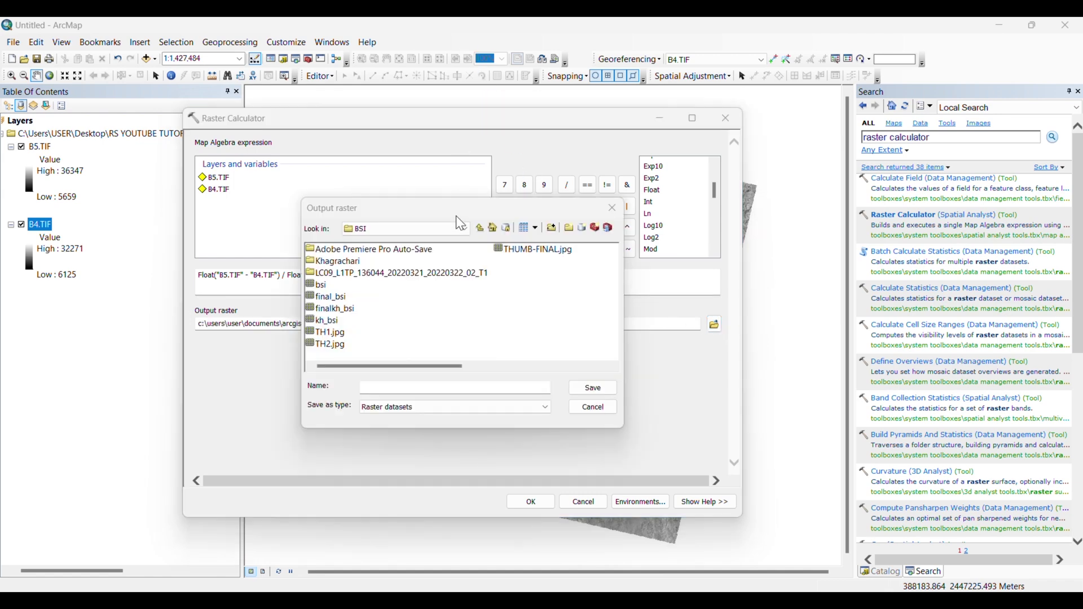
{"action": "left_click", "coordinate": [467, 226]}
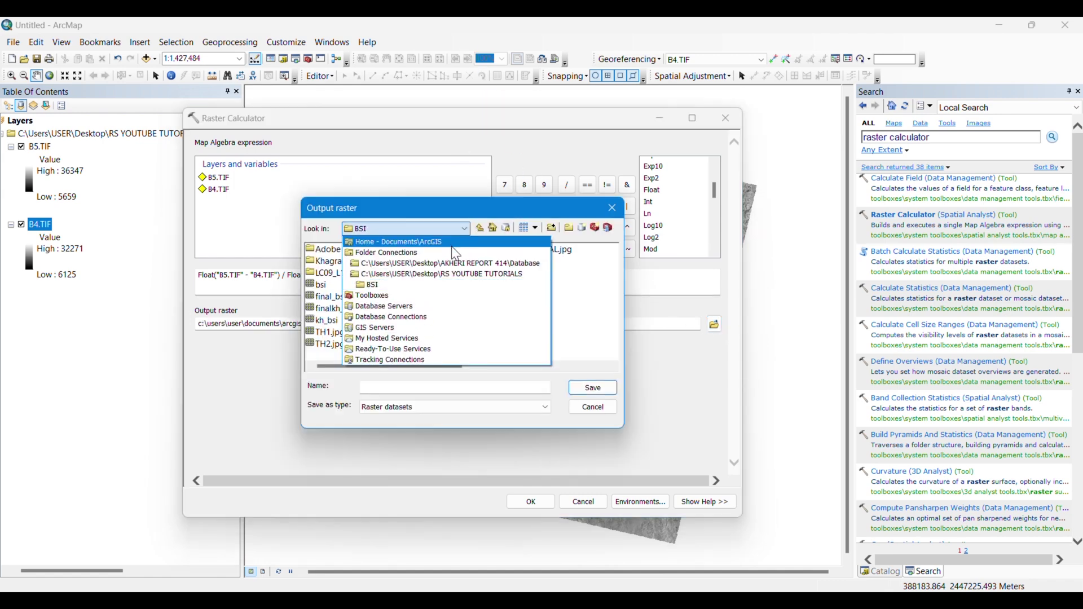
{"action": "left_click", "coordinate": [429, 275]}
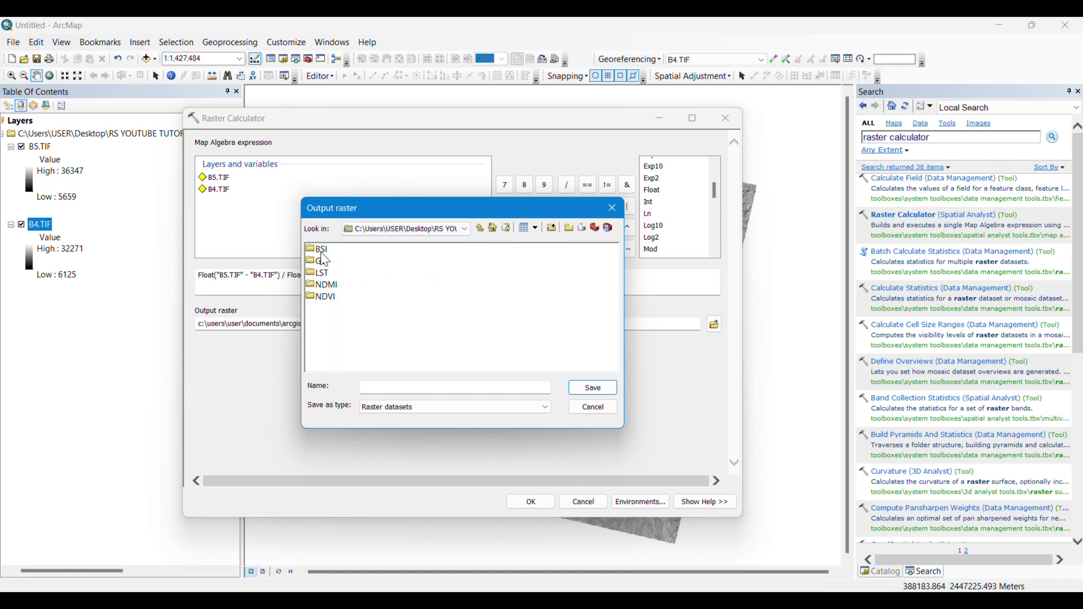
{"action": "double_click", "coordinate": [324, 296]}
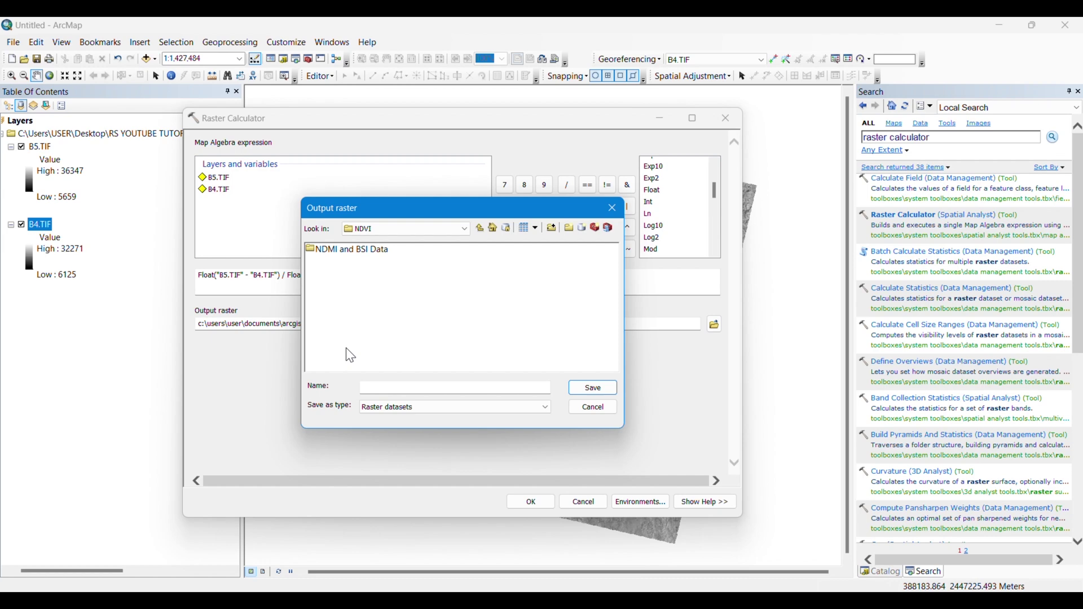
{"action": "left_click", "coordinate": [407, 389]}
{"action": "type", "text": "NDVI"}
{"action": "left_click", "coordinate": [587, 389]}
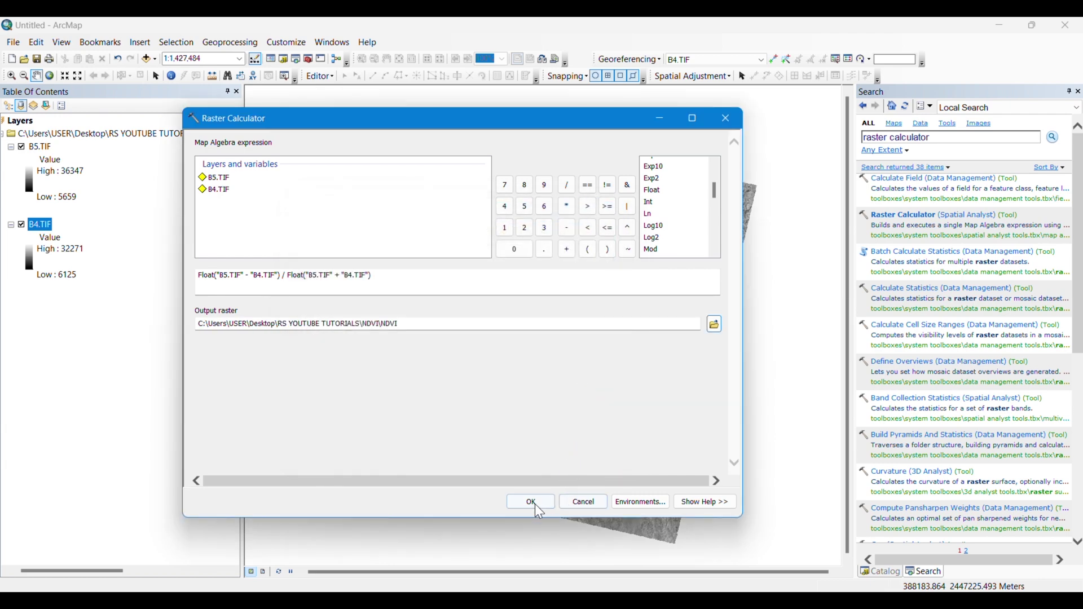
Run the calculation to create the NDVI layer and hide the B5.TIF layer.
{"action": "left_click", "coordinate": [535, 503]}
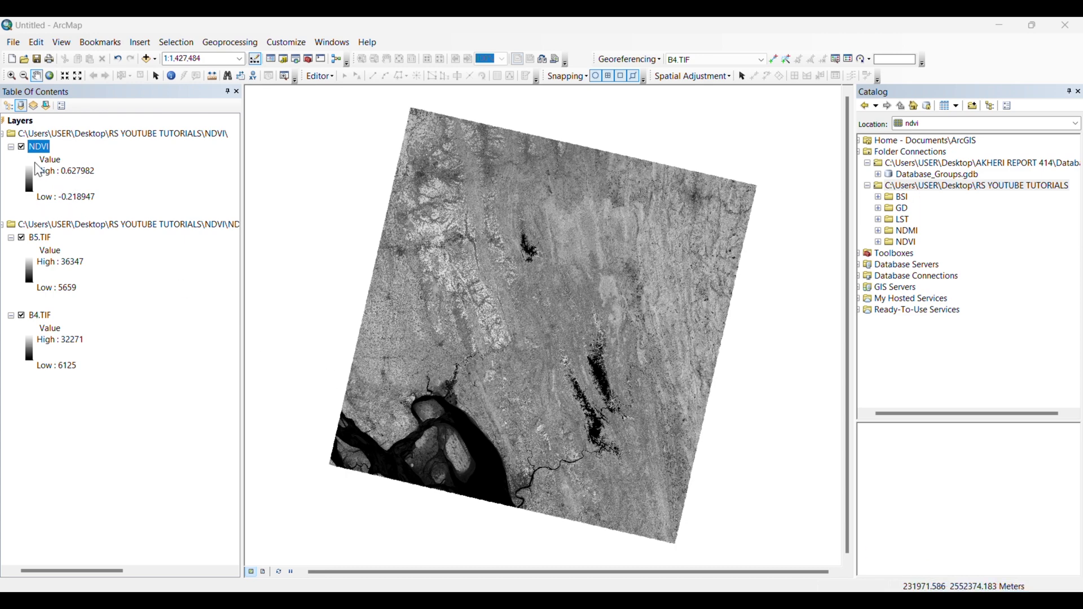
{"action": "left_click", "coordinate": [21, 237]}
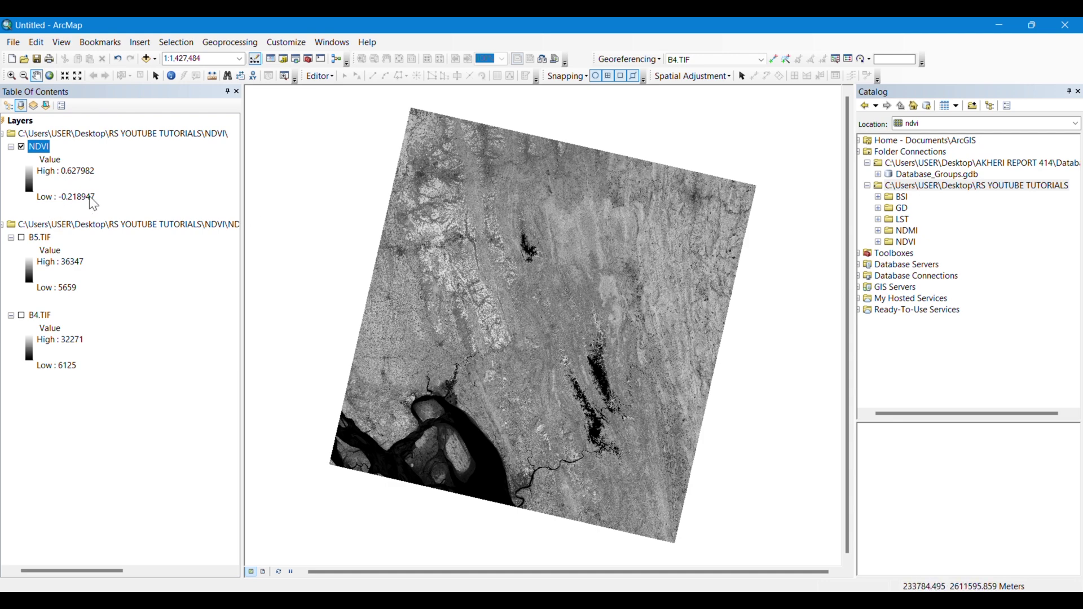
Apply the light-to-dark green colour ramp to the NDVI raster's symbology.
{"action": "left_click", "coordinate": [28, 176]}
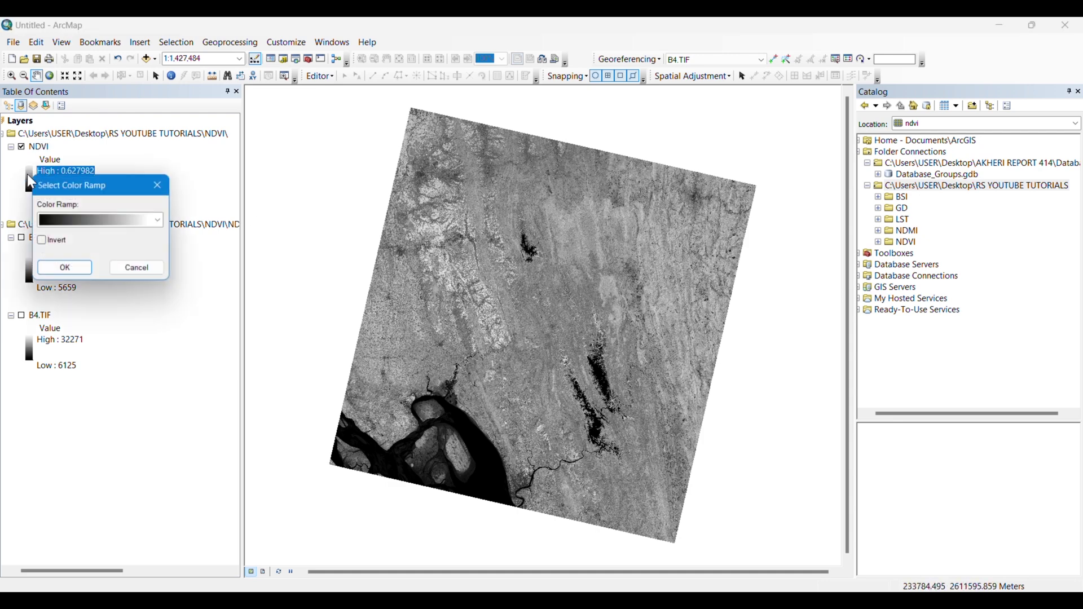
{"action": "left_click", "coordinate": [158, 221]}
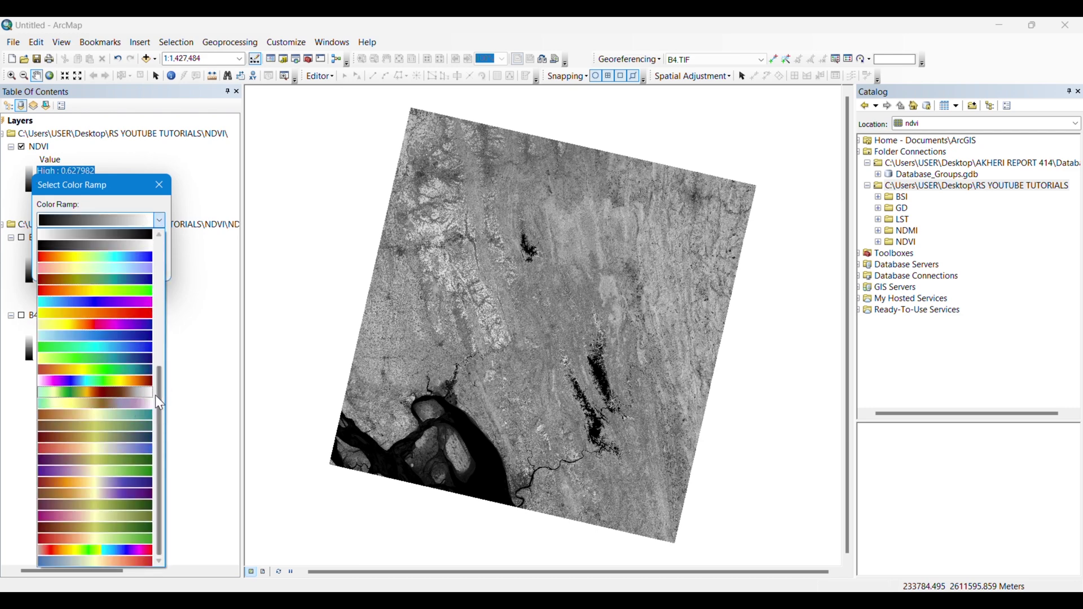
{"action": "left_click_drag", "start_coordinate": [160, 403], "coordinate": [158, 322]}
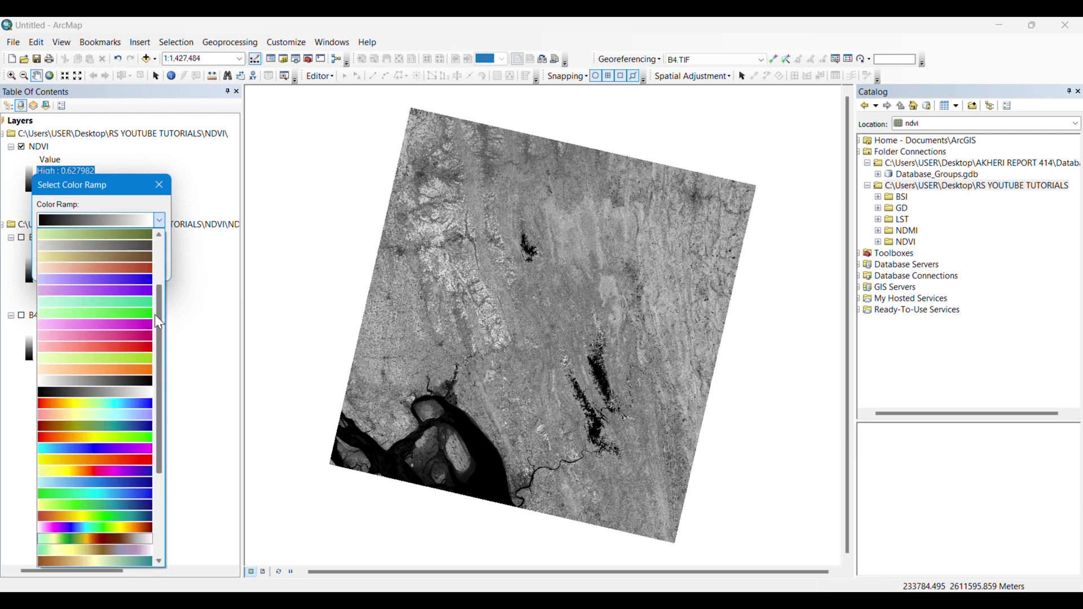
{"action": "left_click", "coordinate": [125, 314]}
{"action": "left_click", "coordinate": [59, 272]}
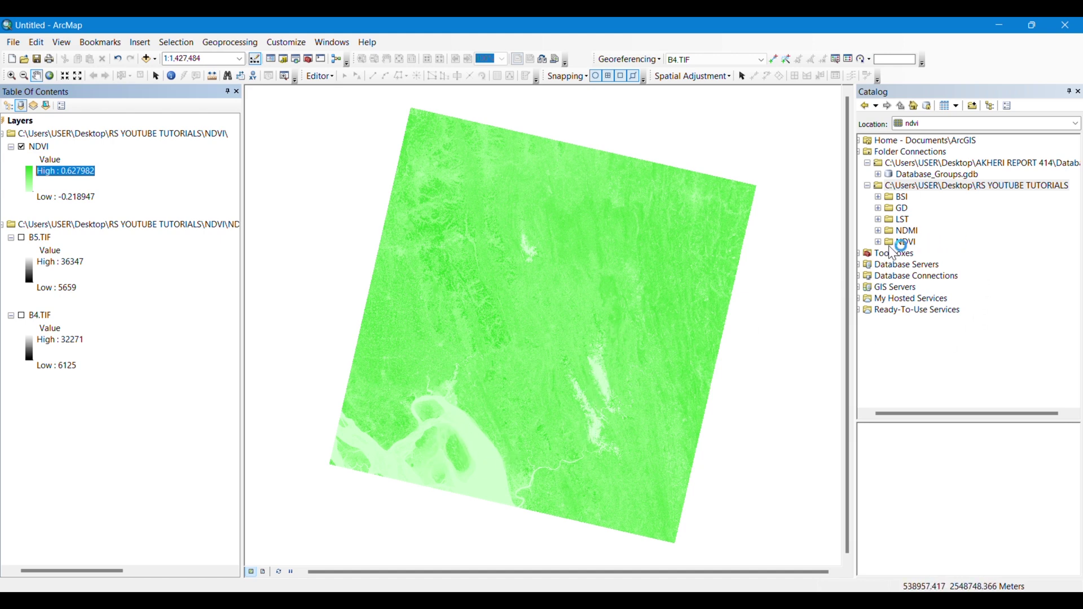
Refresh the NDVI folder and add KhagrachariPrj.shp from NDMI and BSI Data > Khagrachari.
{"action": "left_click", "coordinate": [906, 244]}
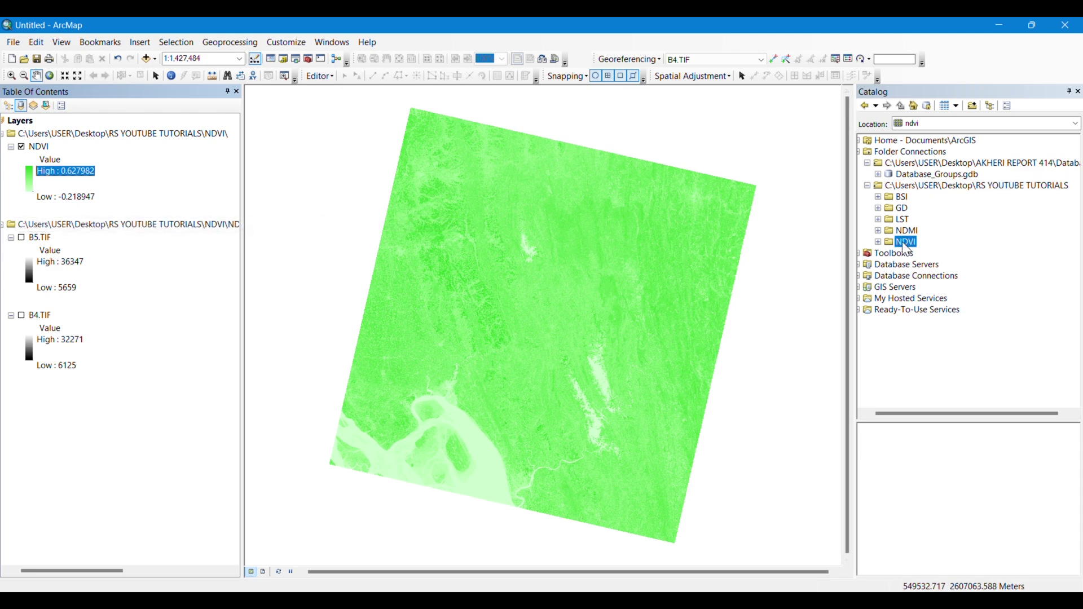
{"action": "right_click", "coordinate": [904, 243]}
{"action": "left_click", "coordinate": [932, 309]}
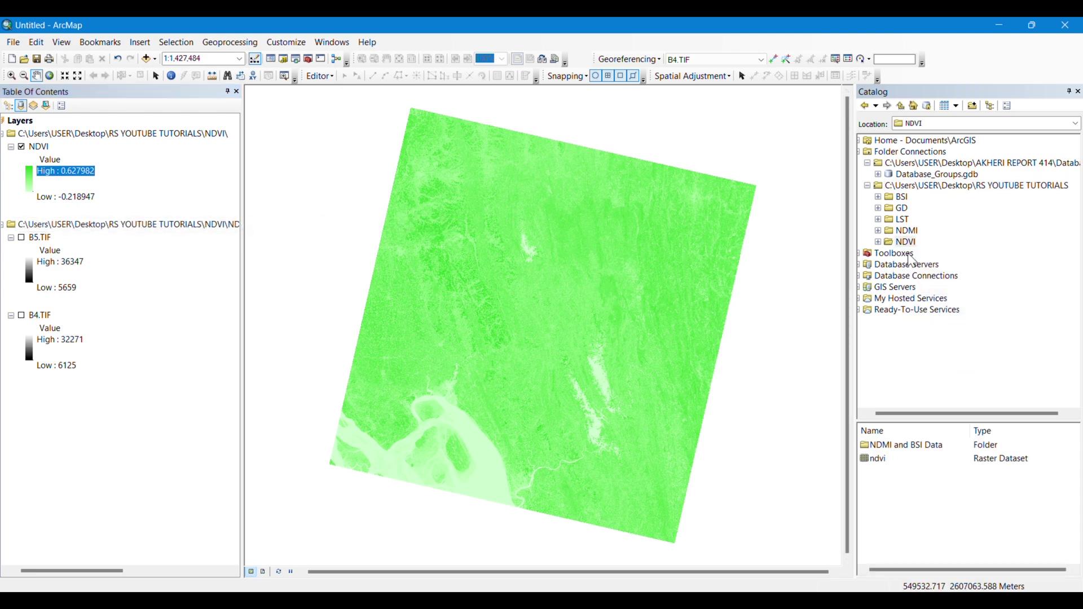
{"action": "left_click", "coordinate": [879, 242]}
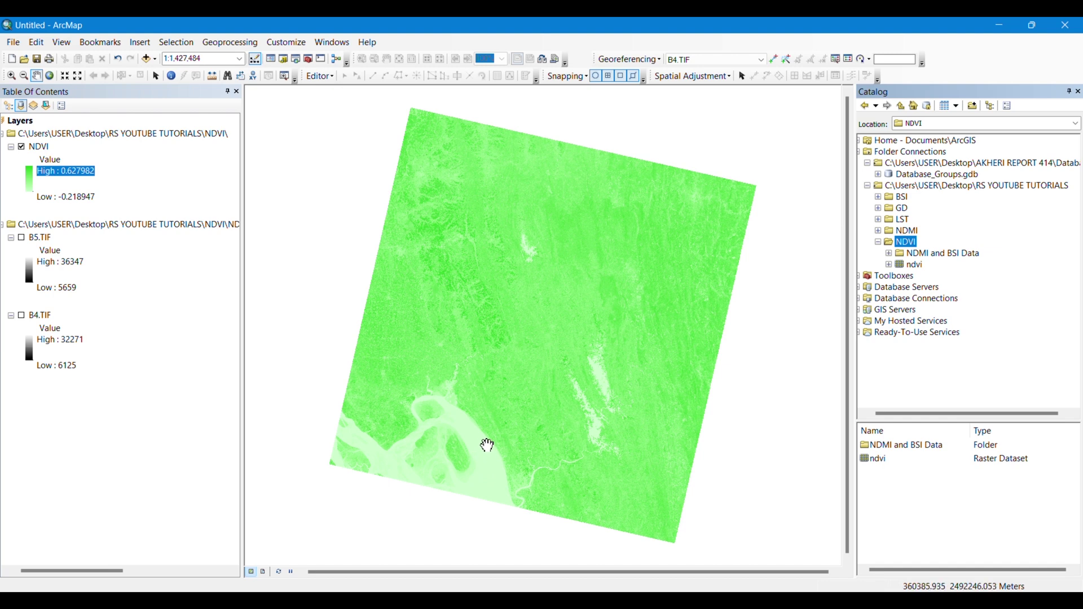
{"action": "left_click", "coordinate": [888, 254]}
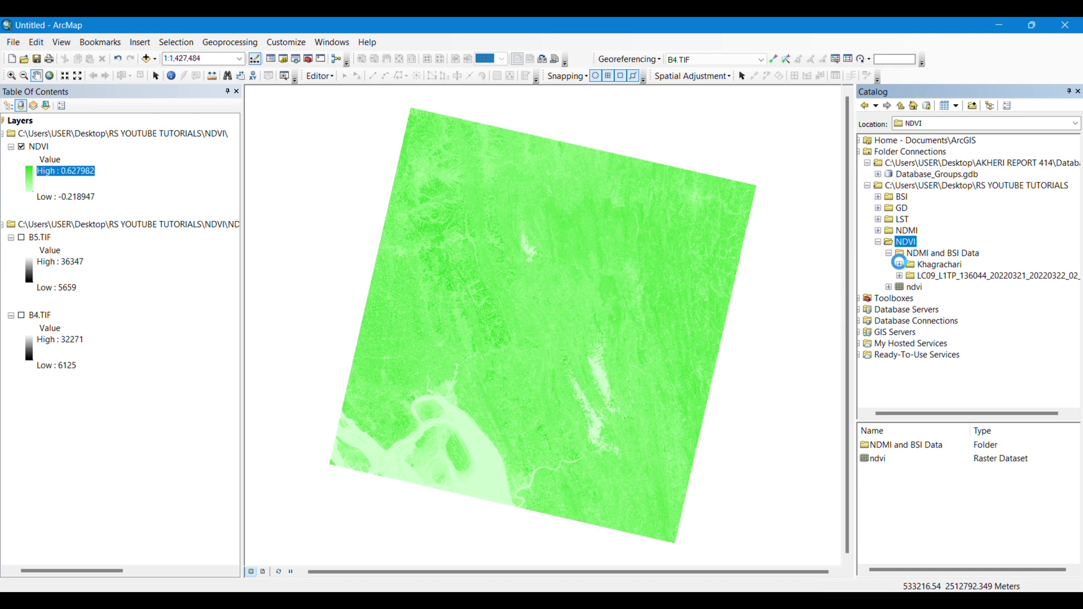
{"action": "left_click", "coordinate": [899, 264]}
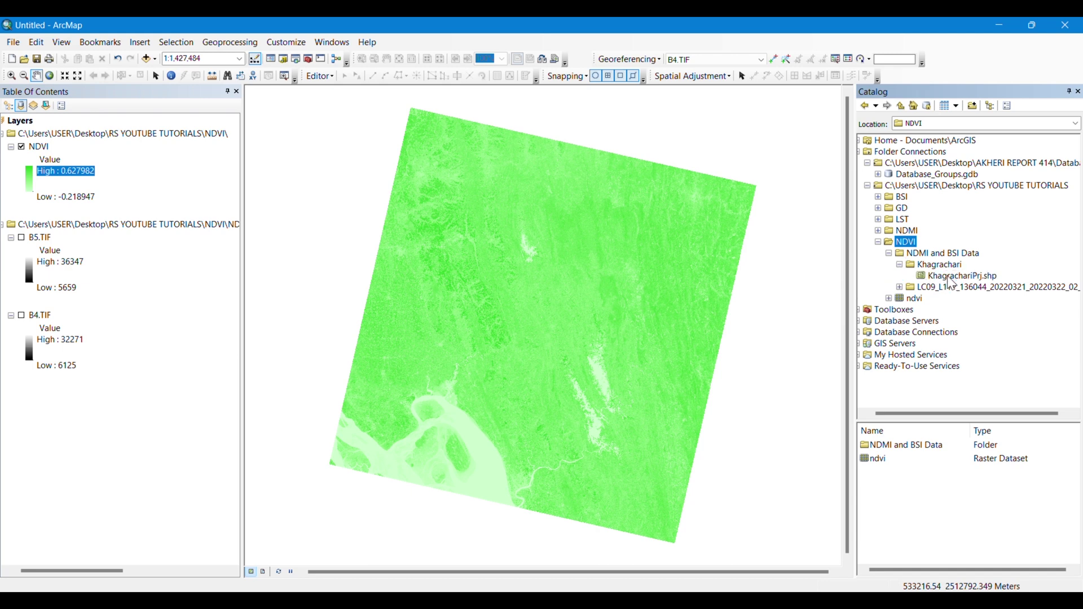
{"action": "mouse_move", "coordinate": [951, 279]}
{"action": "left_mouse_down"}
{"action": "mouse_move", "coordinate": [634, 276]}
{"action": "mouse_move", "coordinate": [554, 314]}
{"action": "mouse_move", "coordinate": [558, 326]}
{"action": "left_mouse_up"}
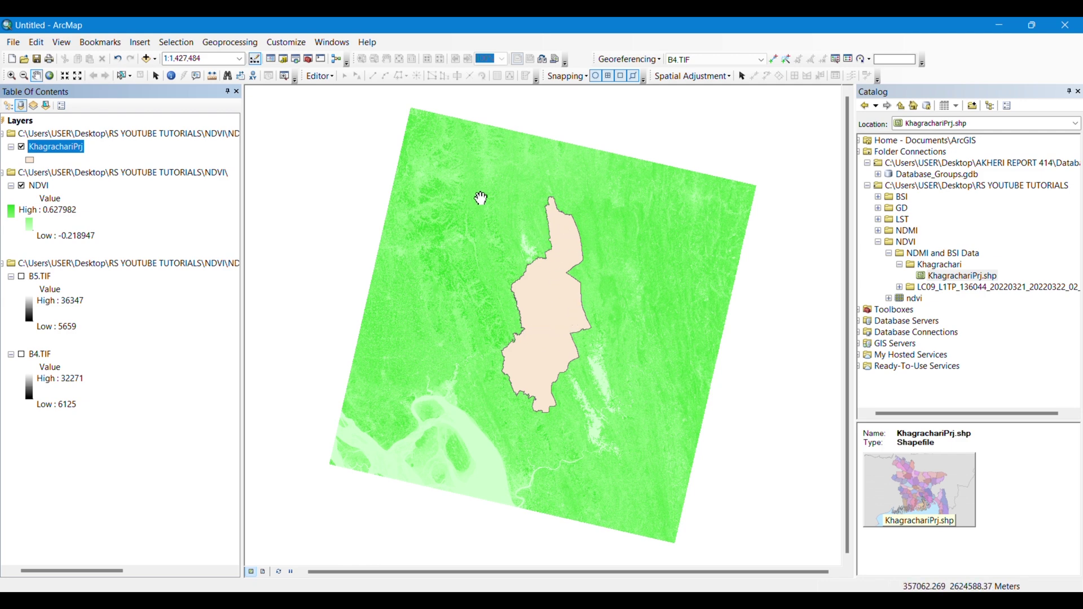
Replace the old 'raster calculator' search with EXTRA to find Extract by Mask.
{"action": "left_click", "coordinate": [299, 59]}
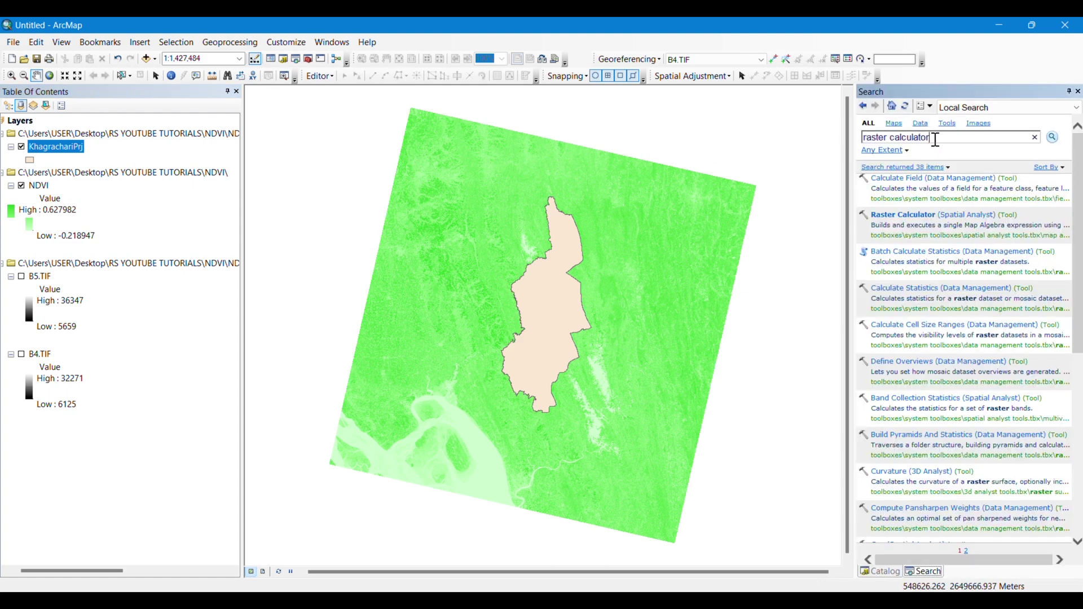
{"action": "left_click_drag", "start_coordinate": [935, 140], "coordinate": [850, 140]}
{"action": "type", "text": "E"}
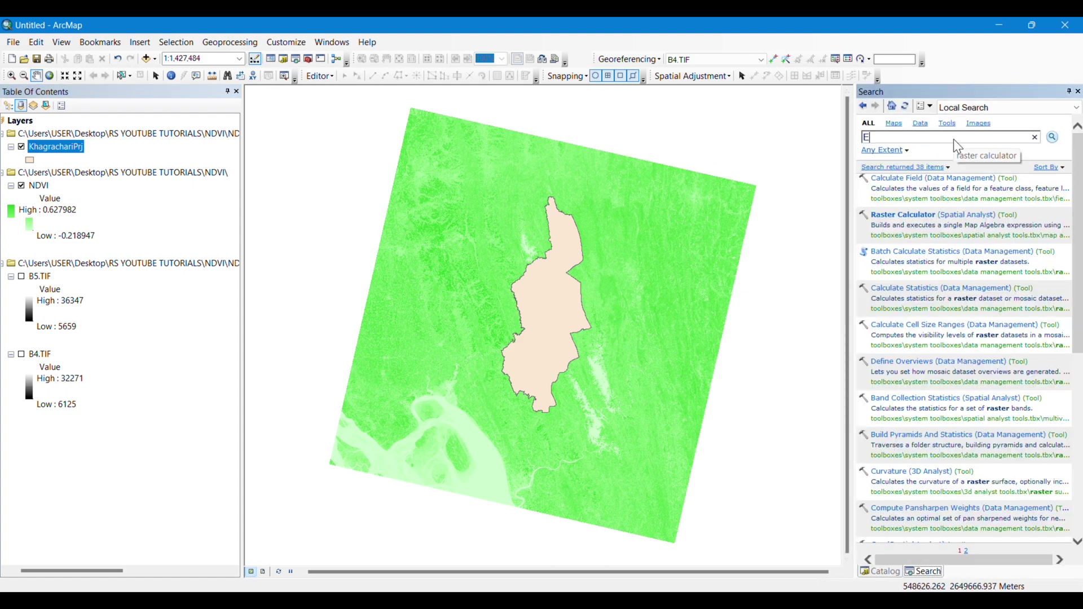
{"action": "type", "text": "XTRACT BY MASK"}
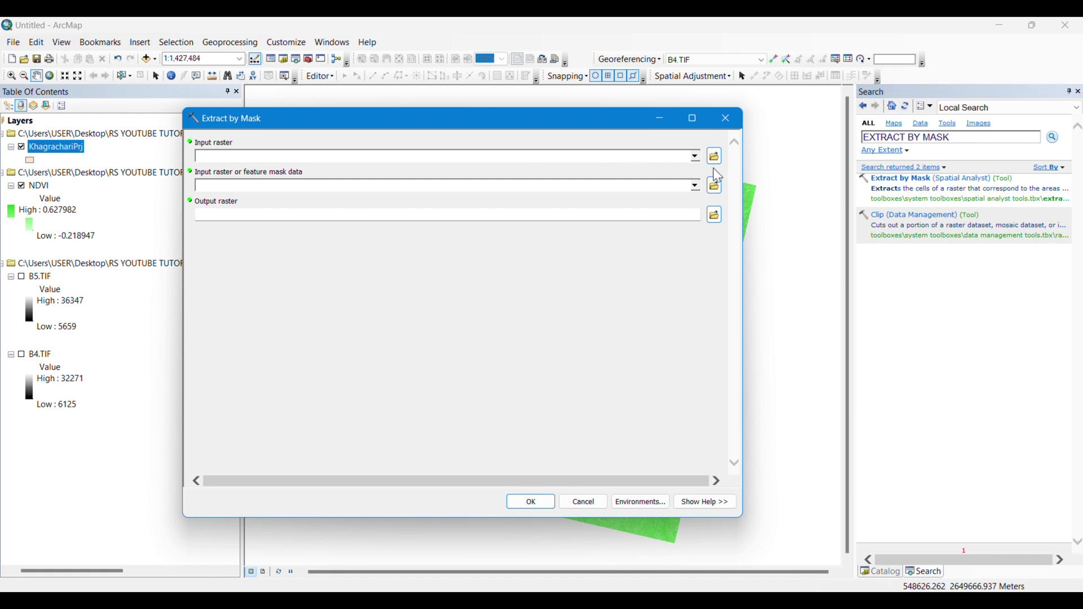
Run Extract by Mask on NDVI with KhagrachariPrj as mask, output named STUDY AREA NDVI.
{"action": "left_click", "coordinate": [695, 158]}
{"action": "left_click", "coordinate": [228, 170]}
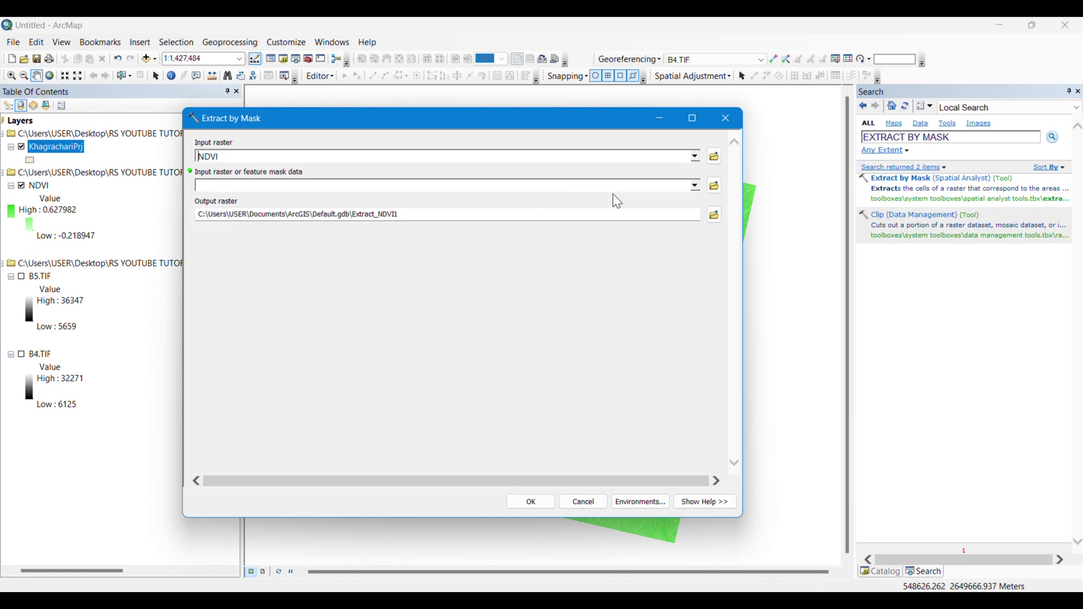
{"action": "left_click", "coordinate": [696, 187]}
{"action": "left_click", "coordinate": [238, 201]}
{"action": "left_click", "coordinate": [715, 217]}
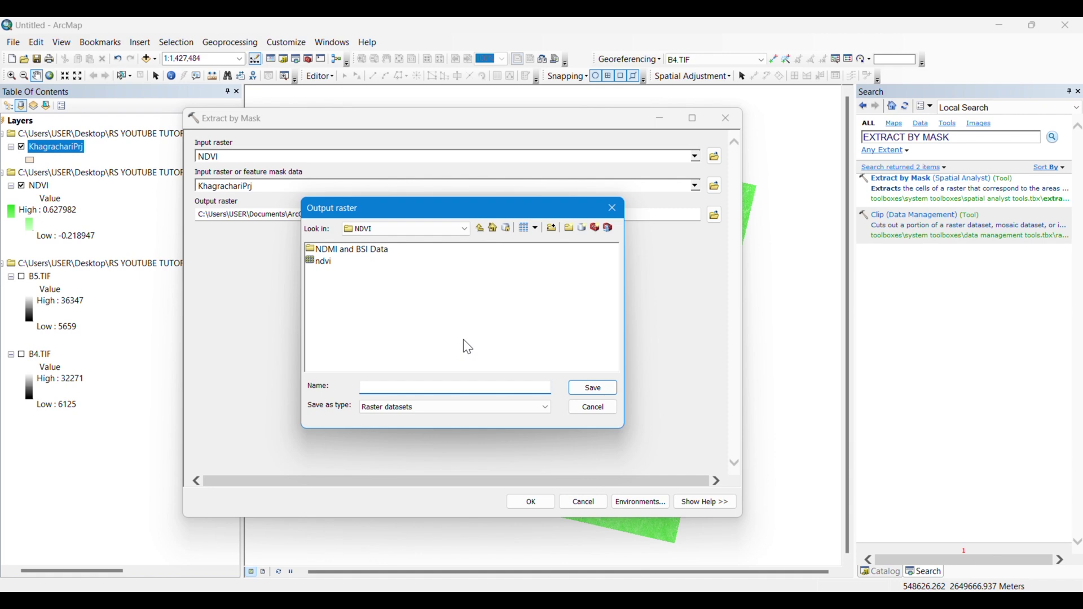
{"action": "type", "text": "STUDY AREA NDVI"}
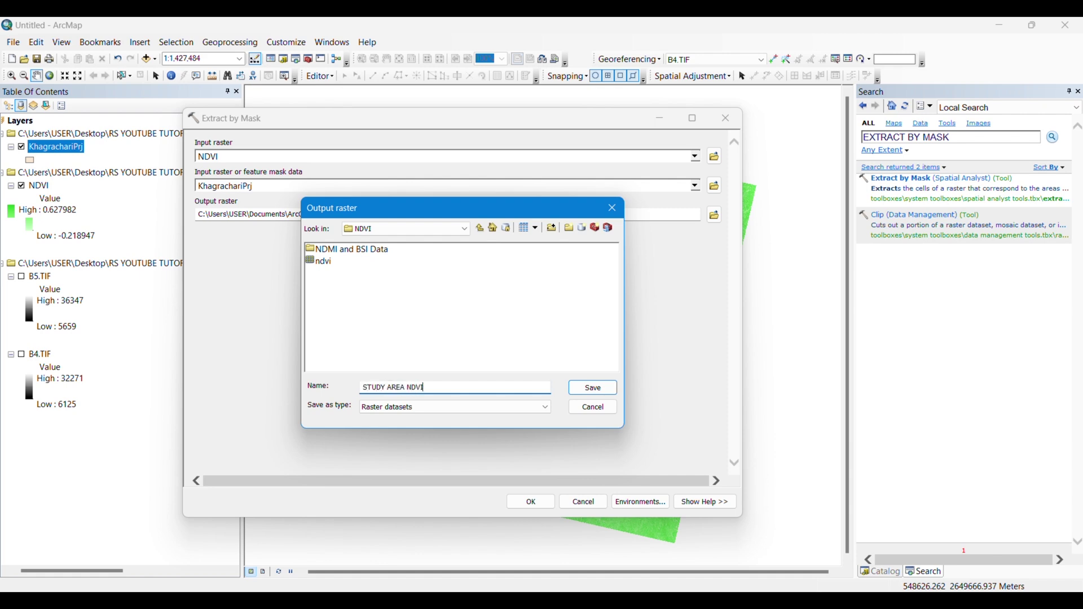
{"action": "left_click", "coordinate": [595, 393]}
{"action": "left_click", "coordinate": [530, 502]}
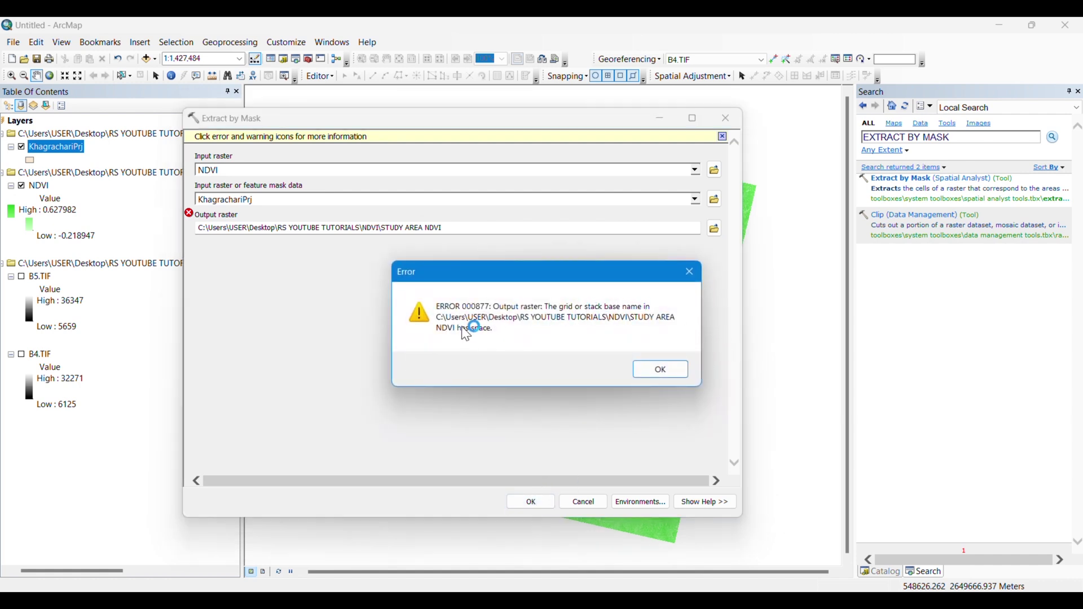
Rerun Extract by Mask with the output raster renamed to studyarea_ndvi.
{"action": "left_click", "coordinate": [690, 272]}
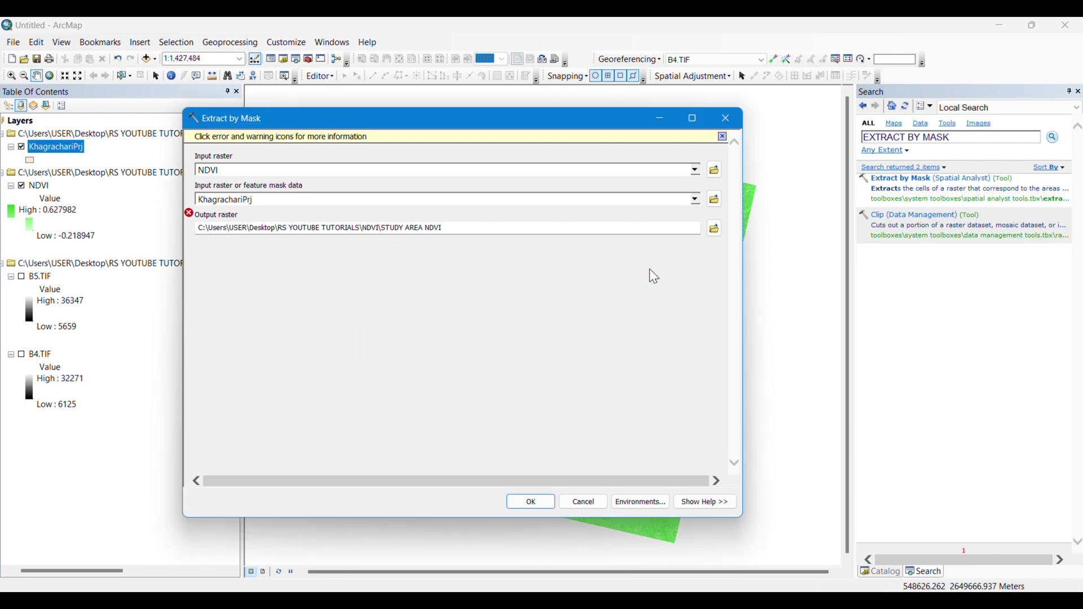
{"action": "left_click", "coordinate": [712, 230]}
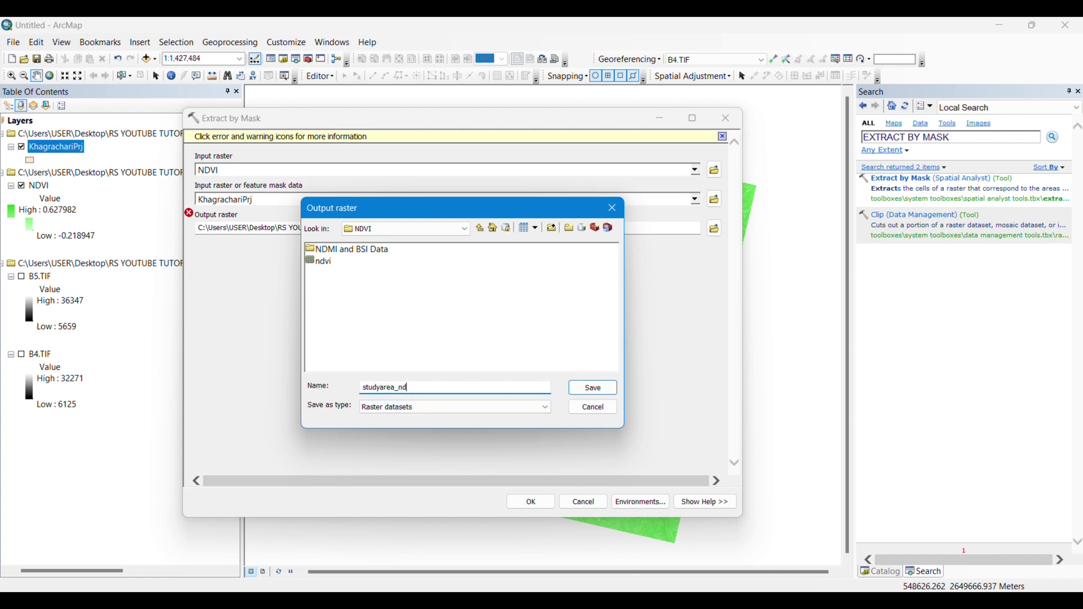
{"action": "type", "text": "studyarea_ndvi"}
{"action": "left_click", "coordinate": [593, 388]}
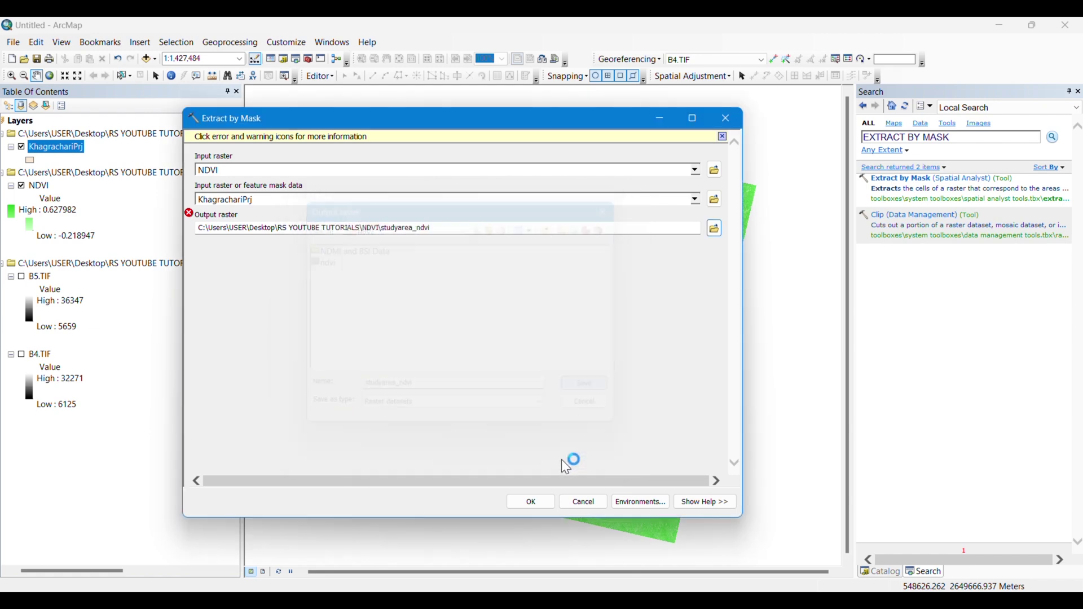
{"action": "left_click", "coordinate": [533, 507]}
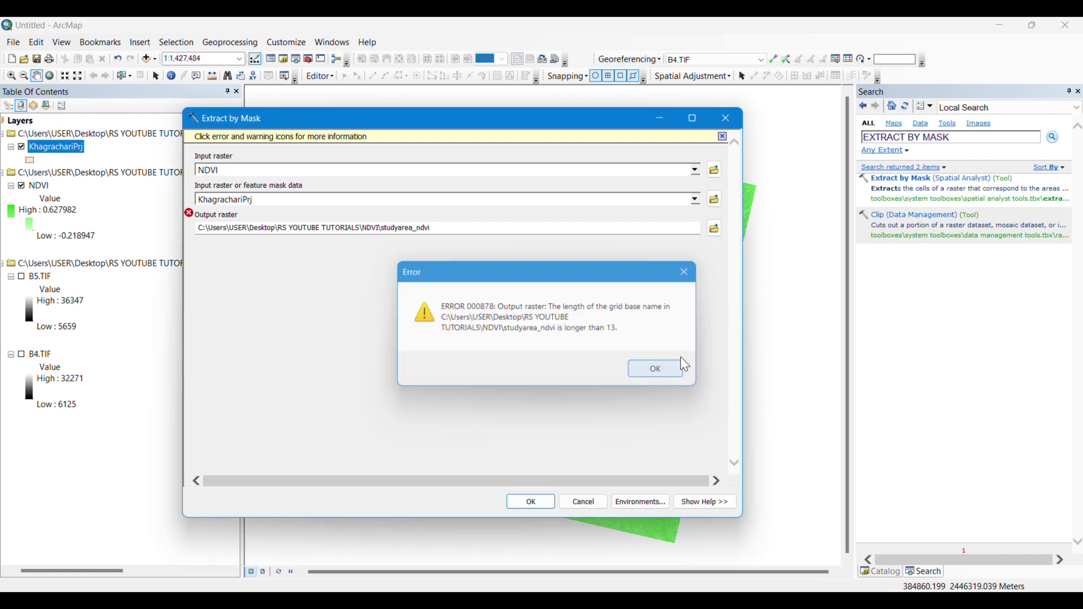
After the name-too-long error, shorten the output raster name to ndviff and run the extraction.
{"action": "left_click", "coordinate": [680, 366]}
{"action": "left_click", "coordinate": [718, 228]}
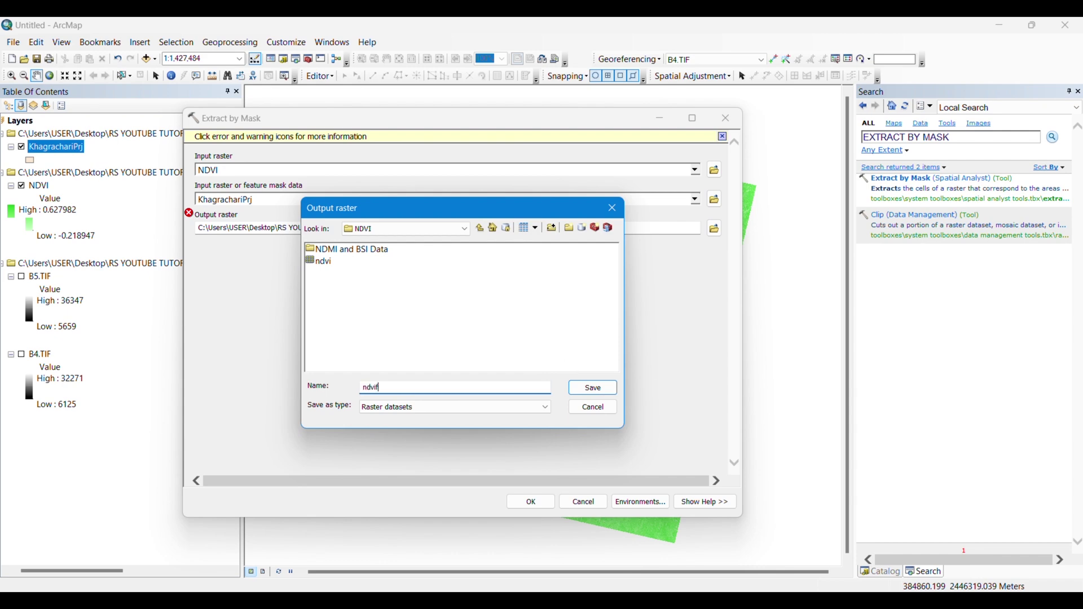
{"action": "type", "text": "ndviff"}
{"action": "left_click", "coordinate": [608, 387]}
{"action": "left_click", "coordinate": [530, 506]}
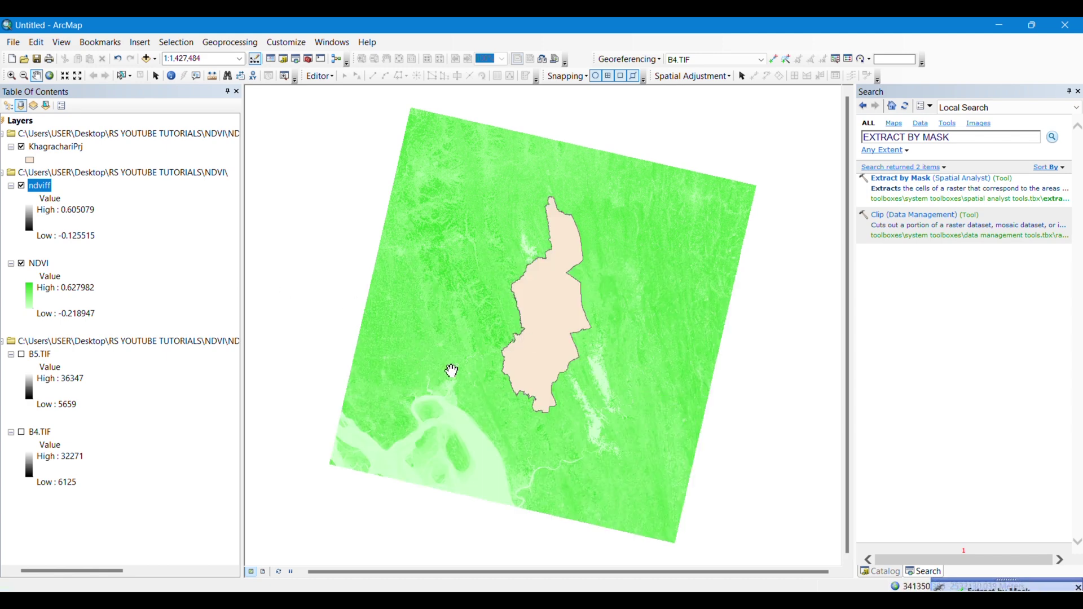
Switch off the NDVI layer and zoom the map to the ndviff layer's extent.
{"action": "left_click", "coordinate": [21, 263]}
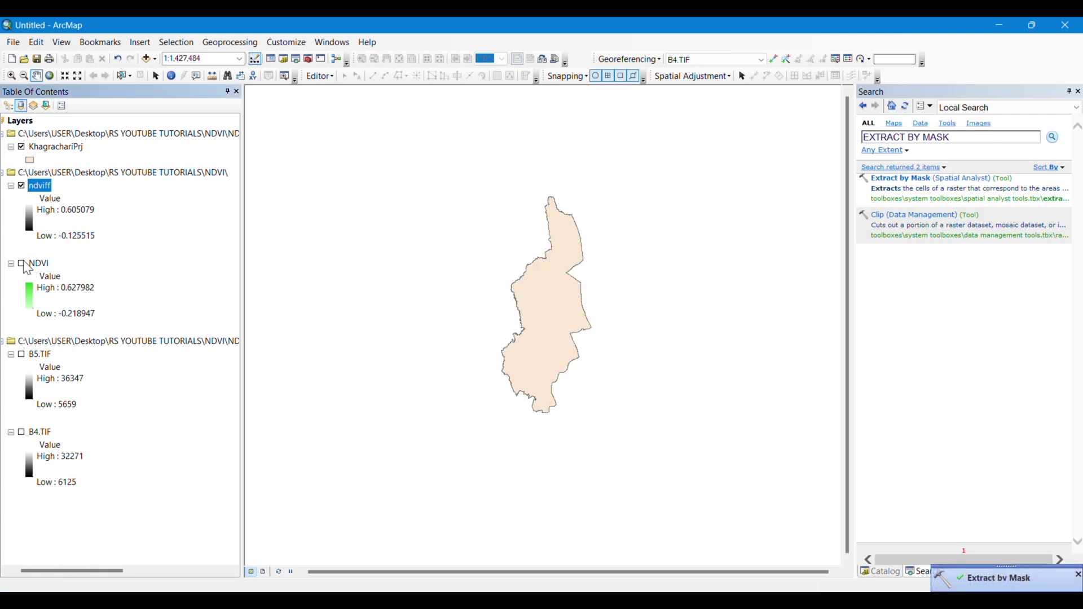
{"action": "right_click", "coordinate": [39, 190]}
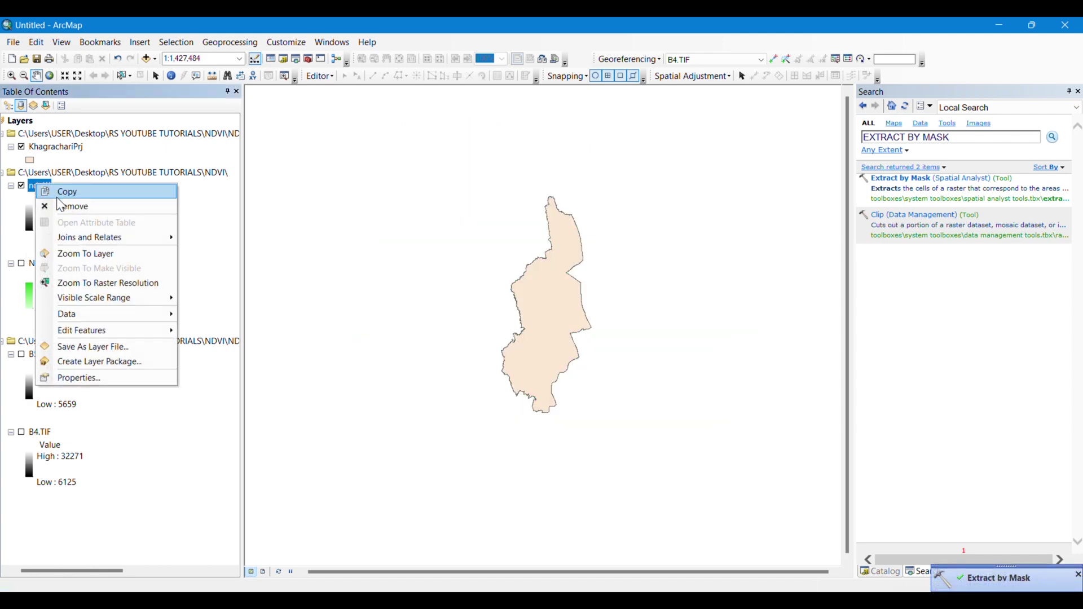
{"action": "left_click", "coordinate": [85, 251]}
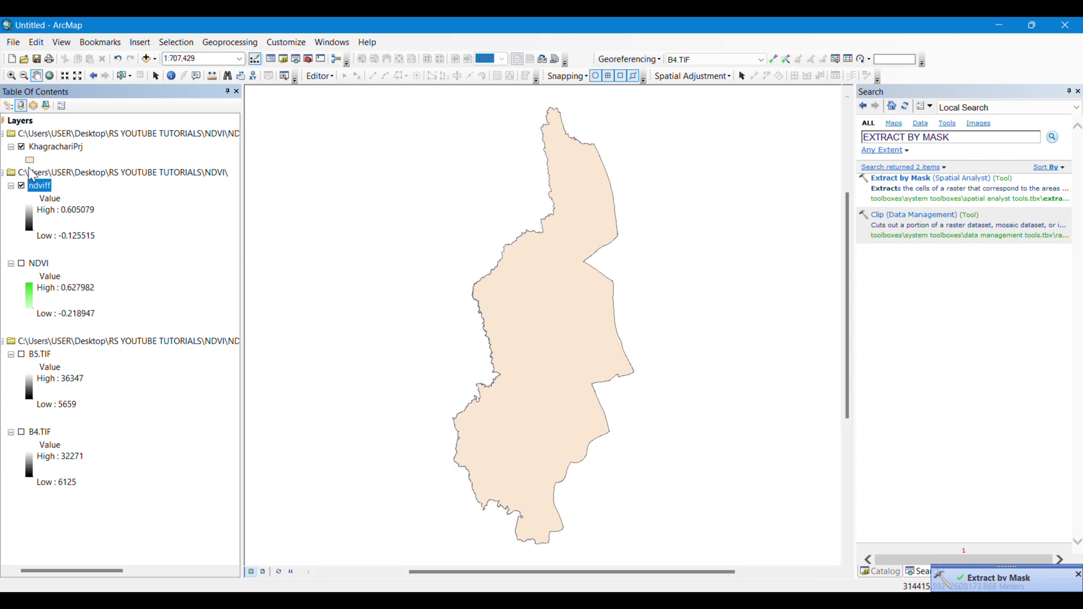
Apply the light-to-dark green colour ramp to the ndviff raster's symbology.
{"action": "left_click", "coordinate": [29, 219]}
{"action": "left_click", "coordinate": [108, 260]}
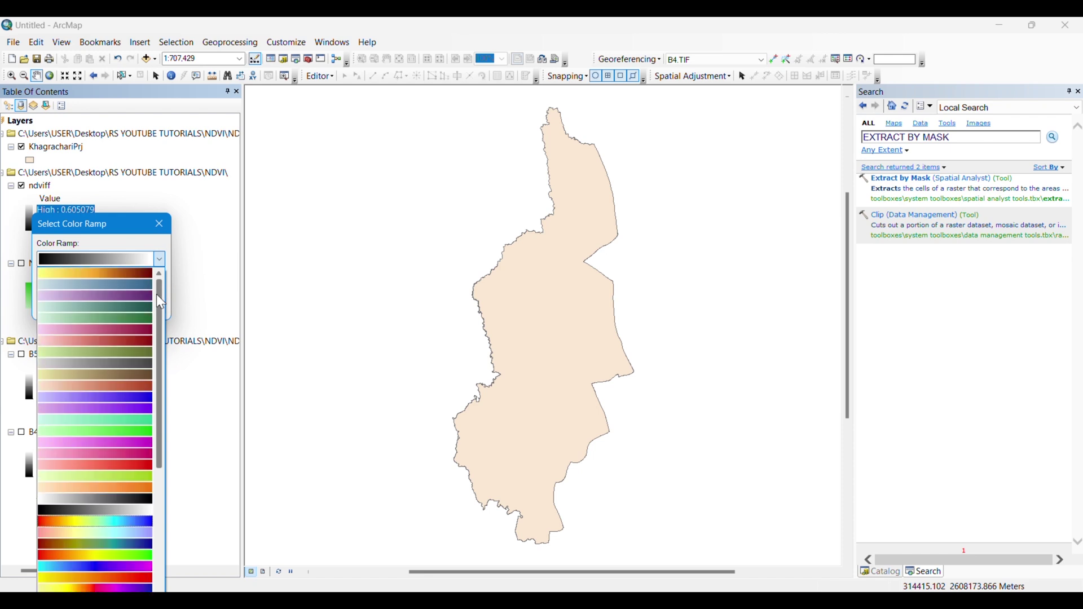
{"action": "left_click", "coordinate": [79, 431]}
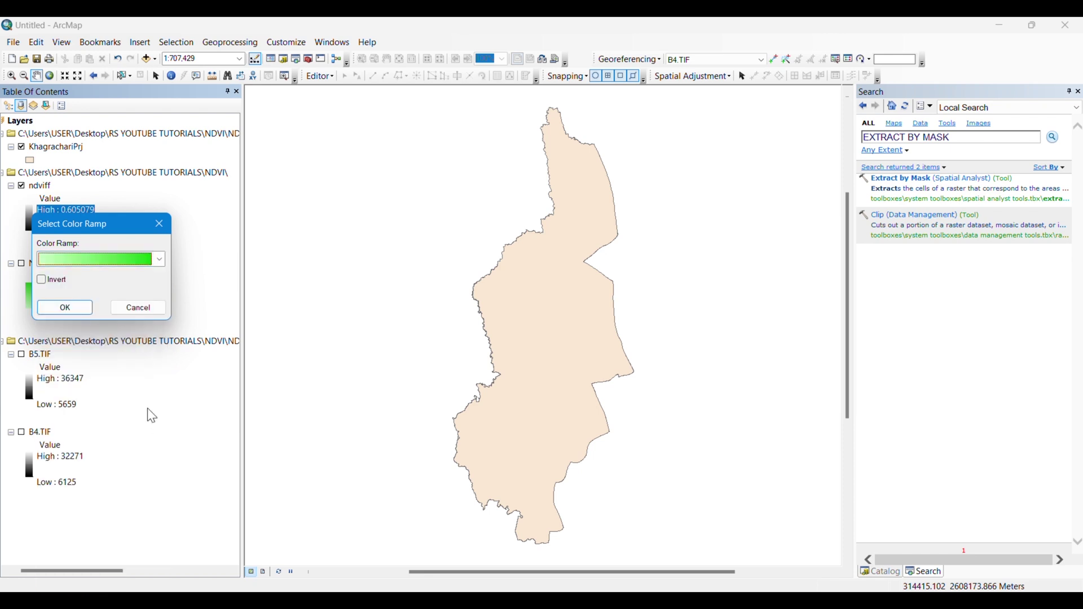
{"action": "left_click", "coordinate": [65, 308]}
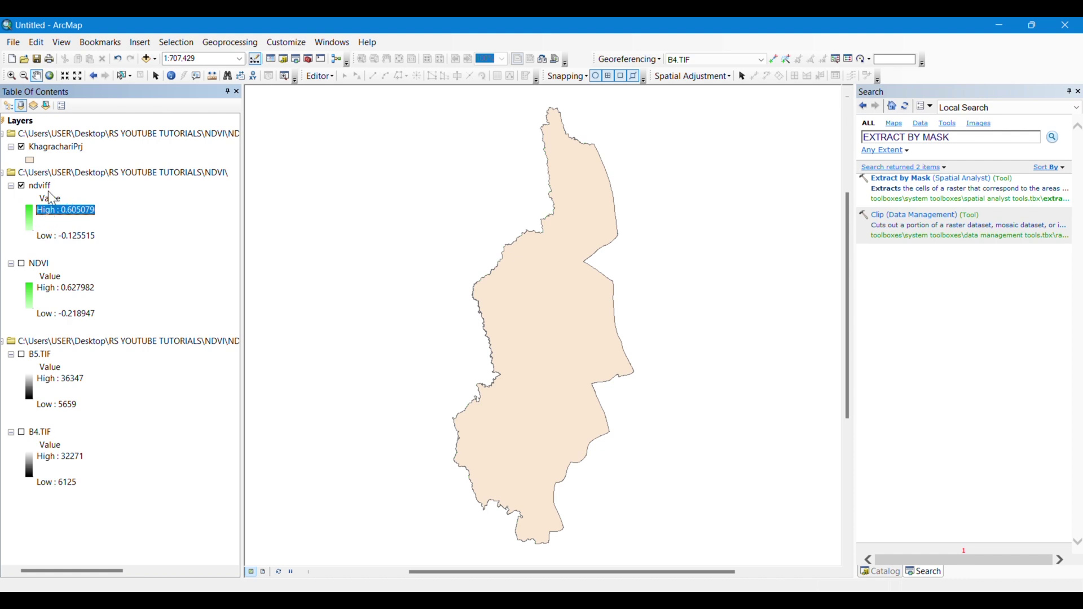
Switch off KhagrachariPrj and deselect the data frame on the layout page.
{"action": "left_click", "coordinate": [21, 148]}
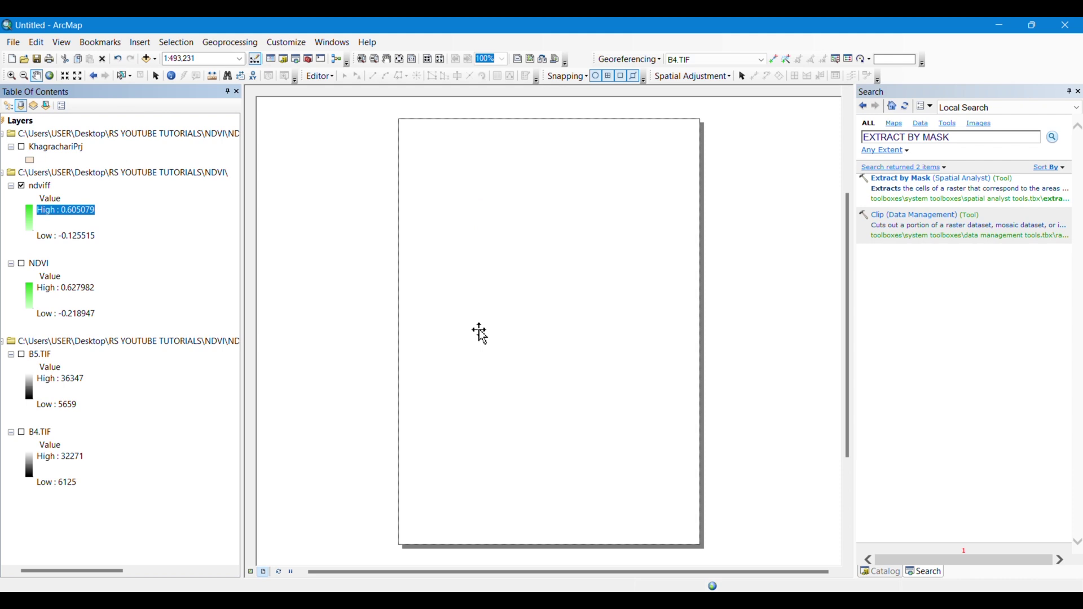
{"action": "left_click", "coordinate": [819, 285]}
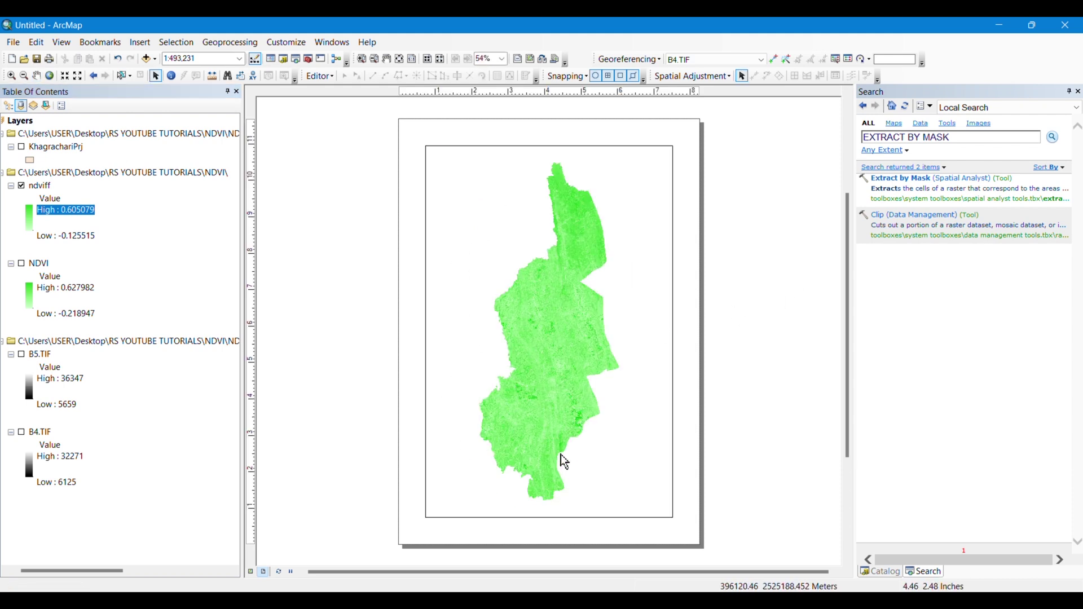